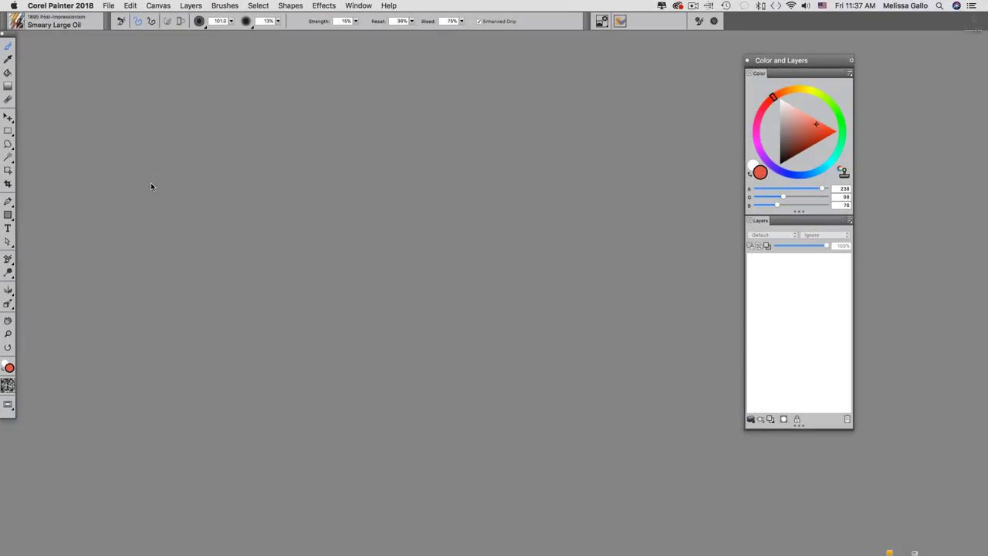
Create a new 6 by 6 inch image at 250 pixels per inch with a beige canvas and Simulated Woodgrain paper
{"action": "left_click", "coordinate": [107, 6]}
{"action": "left_click", "coordinate": [113, 18]}
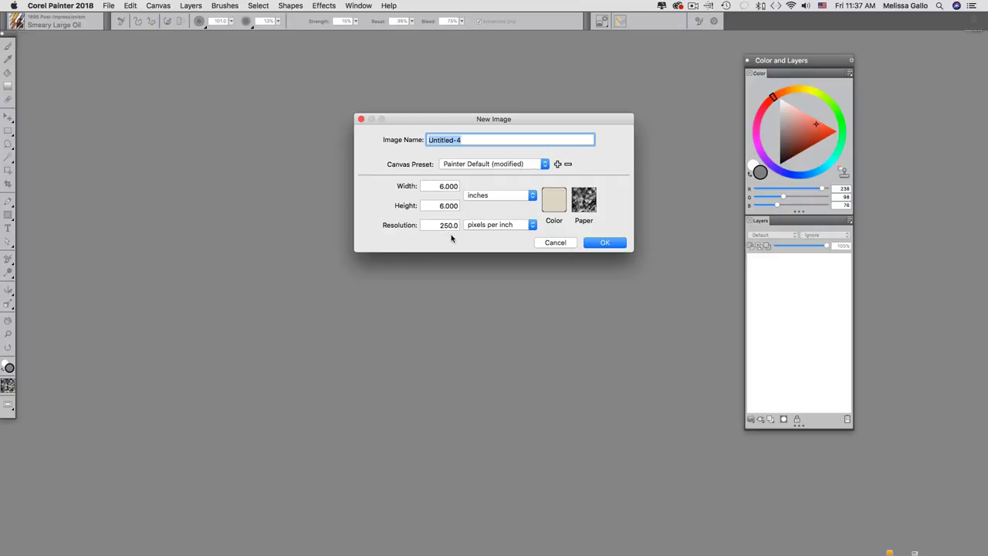
{"action": "left_click", "coordinate": [585, 201]}
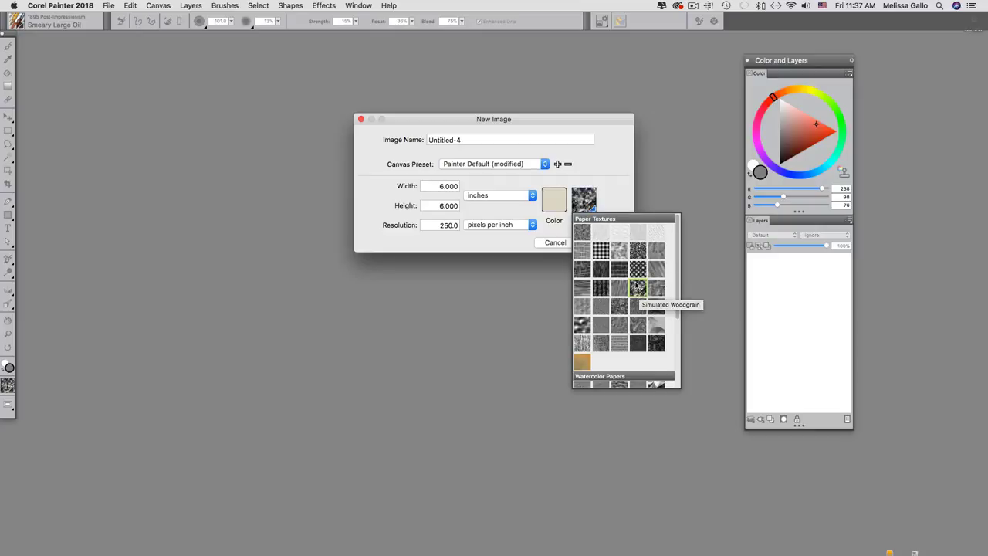
{"action": "left_click_drag", "start_coordinate": [584, 117], "coordinate": [467, 133]}
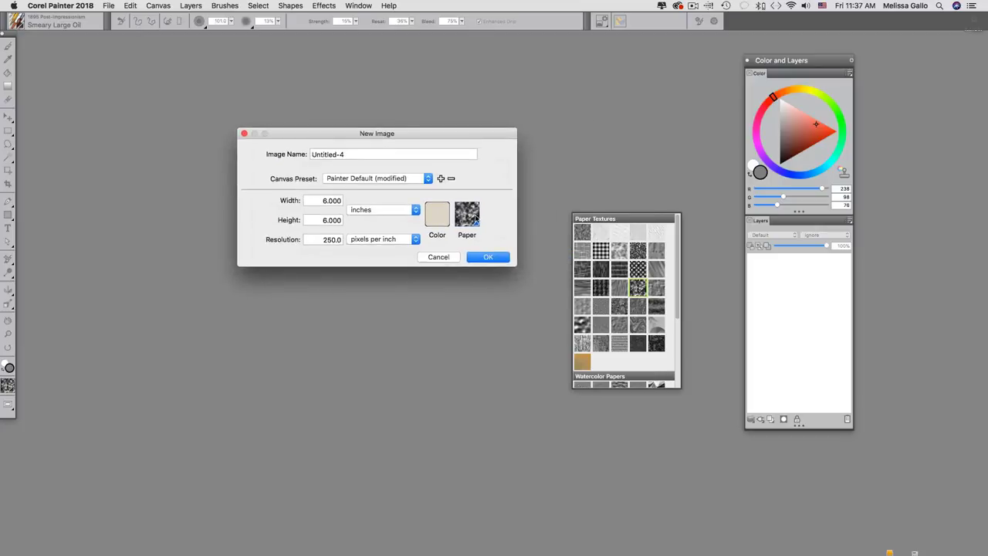
{"action": "left_click", "coordinate": [488, 258]}
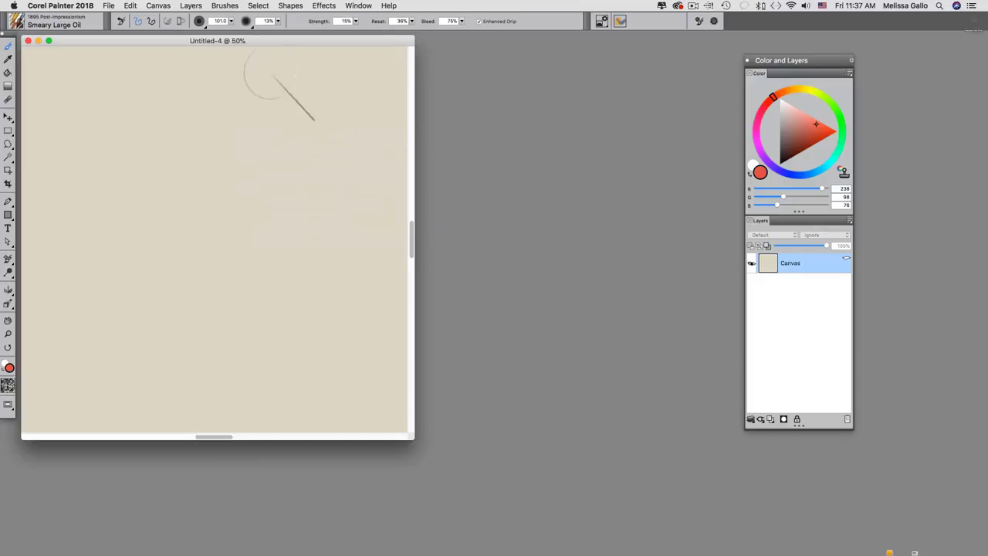
Move the image window away from the toolbox and enlarge it to show the whole canvas with space around it
{"action": "left_click_drag", "start_coordinate": [271, 41], "coordinate": [386, 67]}
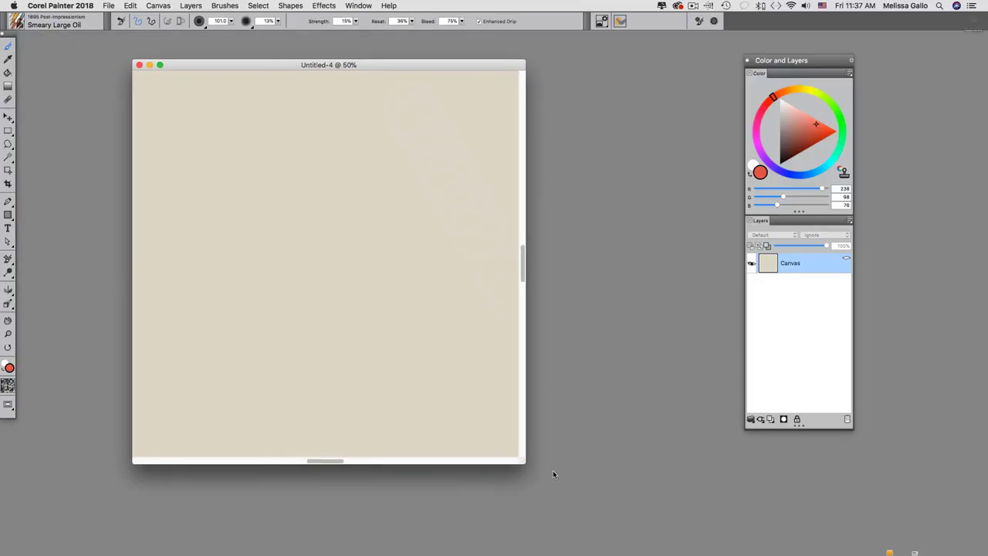
{"action": "left_click_drag", "start_coordinate": [523, 461], "coordinate": [737, 516]}
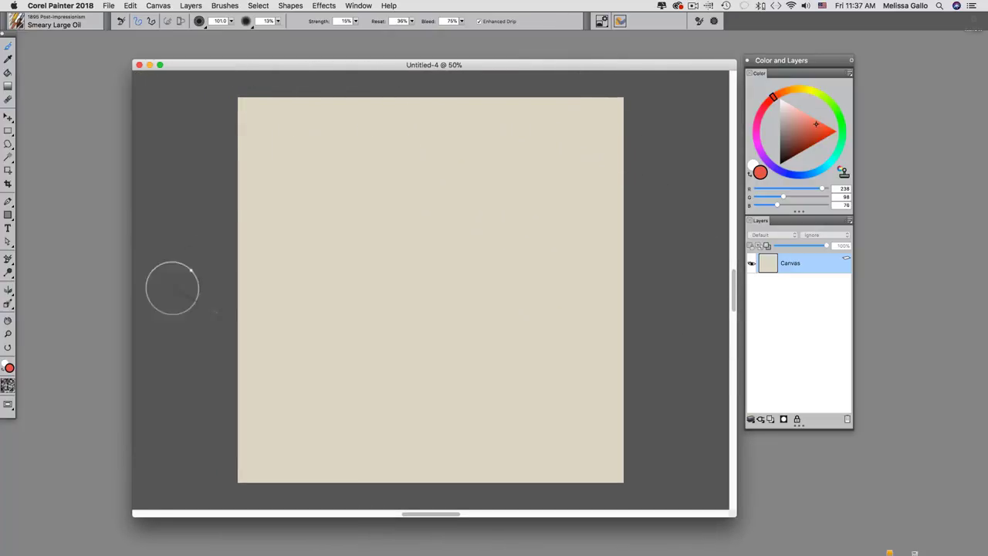
{"action": "left_click_drag", "start_coordinate": [632, 65], "coordinate": [622, 61]}
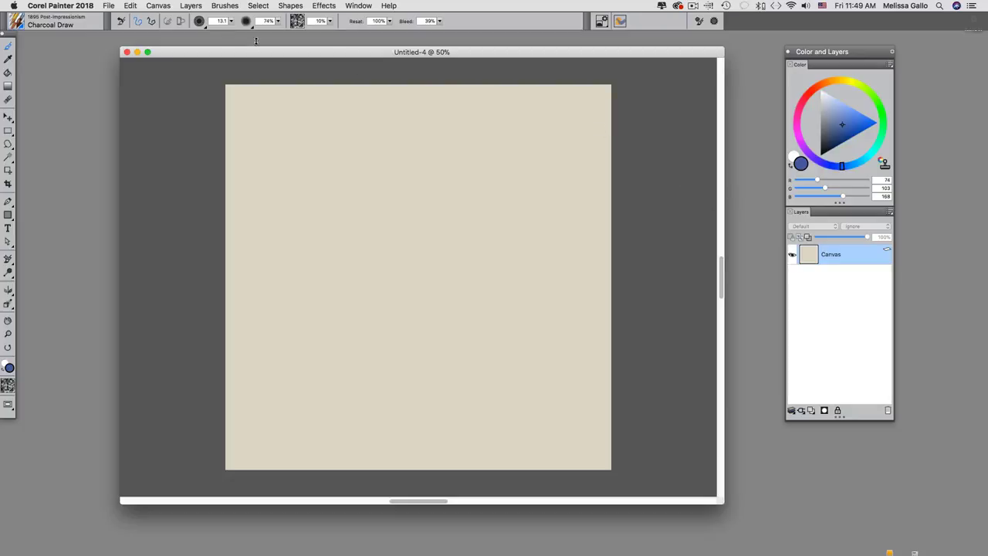
Calibrate Brush Tracking with several test strokes of varying pressure and speed in the scratchpad, and accept the resulting pressure and velocity settings
{"action": "left_click", "coordinate": [70, 6]}
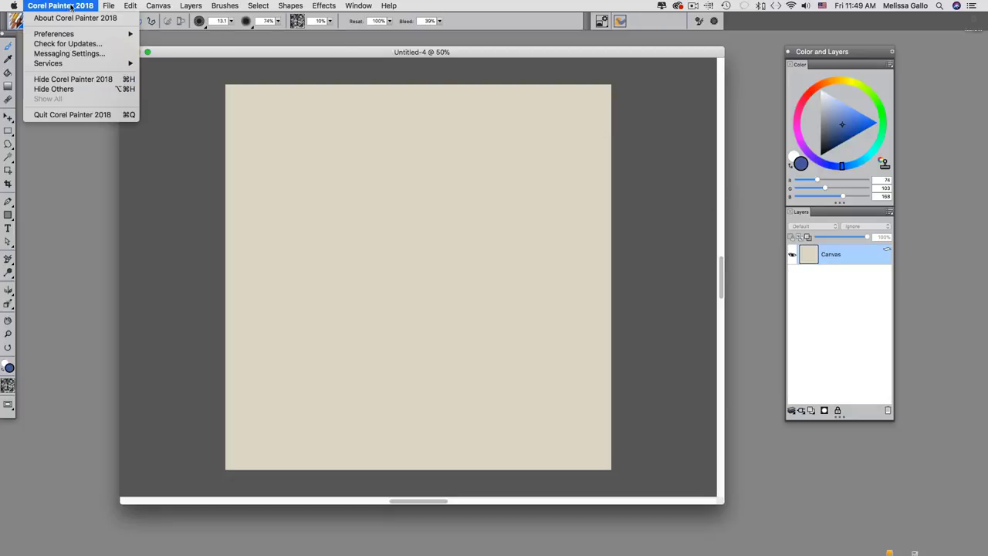
{"action": "mouse_move", "coordinate": [71, 35]}
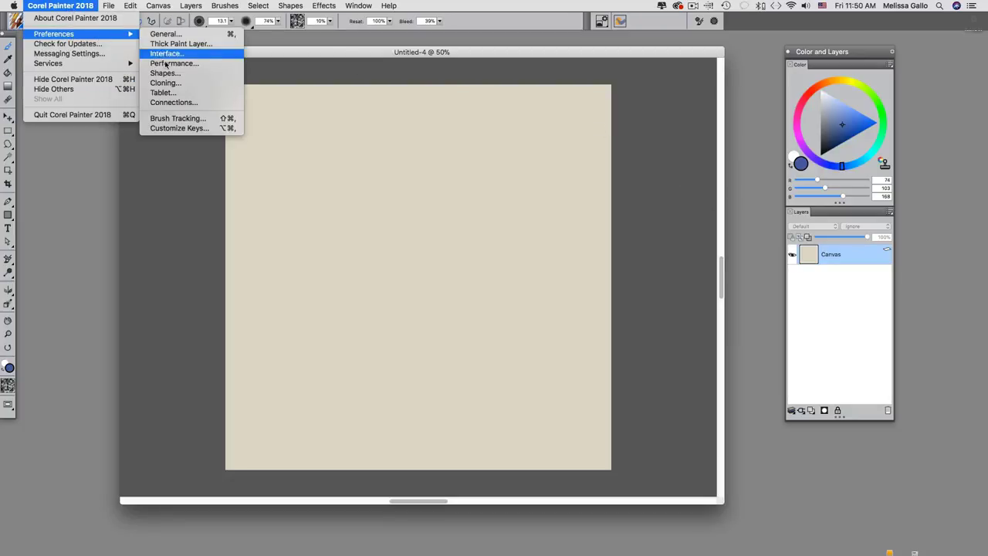
{"action": "left_click", "coordinate": [176, 121]}
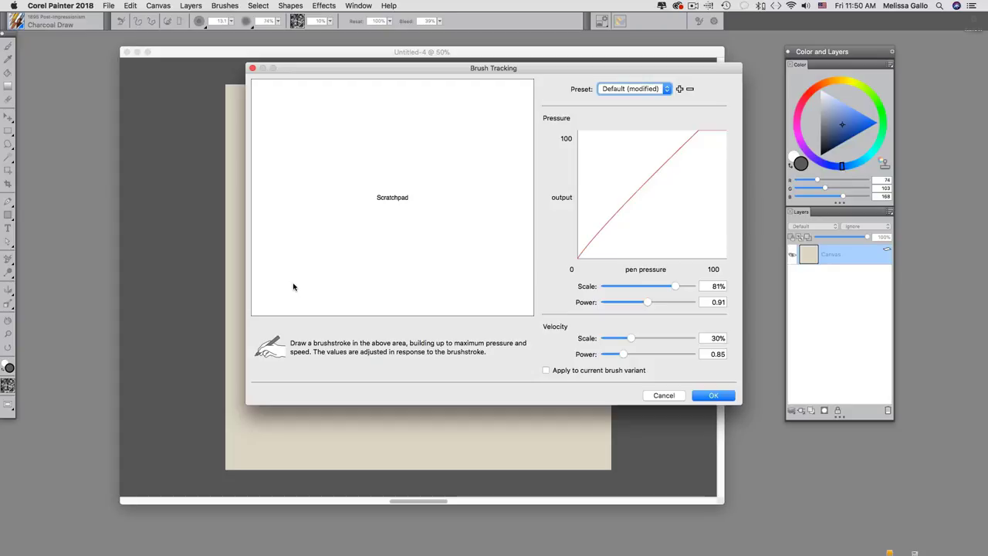
{"action": "mouse_move", "coordinate": [284, 283]}
{"action": "left_mouse_down"}
{"action": "mouse_move", "coordinate": [369, 190]}
{"action": "mouse_move", "coordinate": [419, 231]}
{"action": "mouse_move", "coordinate": [354, 152]}
{"action": "mouse_move", "coordinate": [329, 156]}
{"action": "mouse_move", "coordinate": [332, 184]}
{"action": "mouse_move", "coordinate": [380, 189]}
{"action": "mouse_move", "coordinate": [400, 214]}
{"action": "left_mouse_up"}
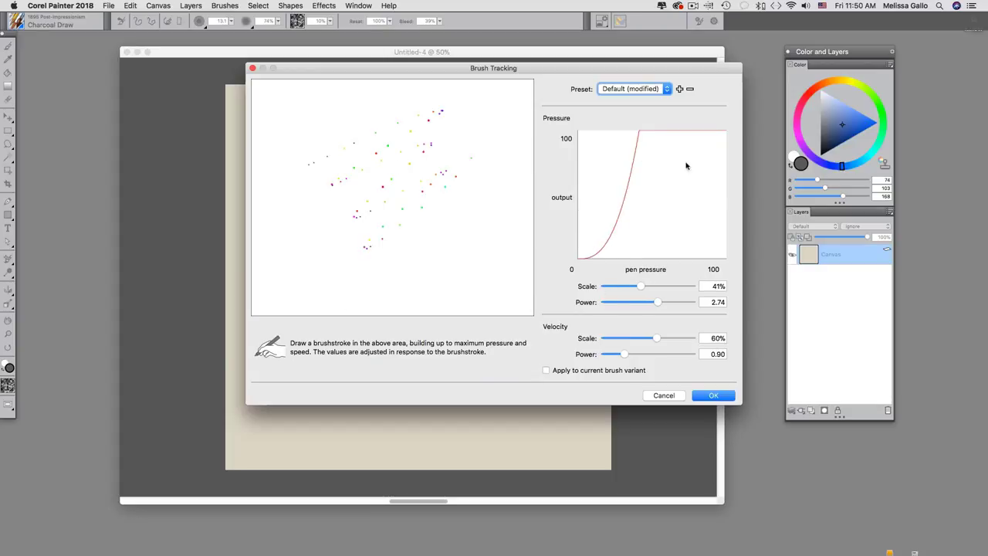
{"action": "mouse_move", "coordinate": [309, 256]}
{"action": "left_mouse_down"}
{"action": "mouse_move", "coordinate": [443, 247]}
{"action": "mouse_move", "coordinate": [298, 207]}
{"action": "left_mouse_up"}
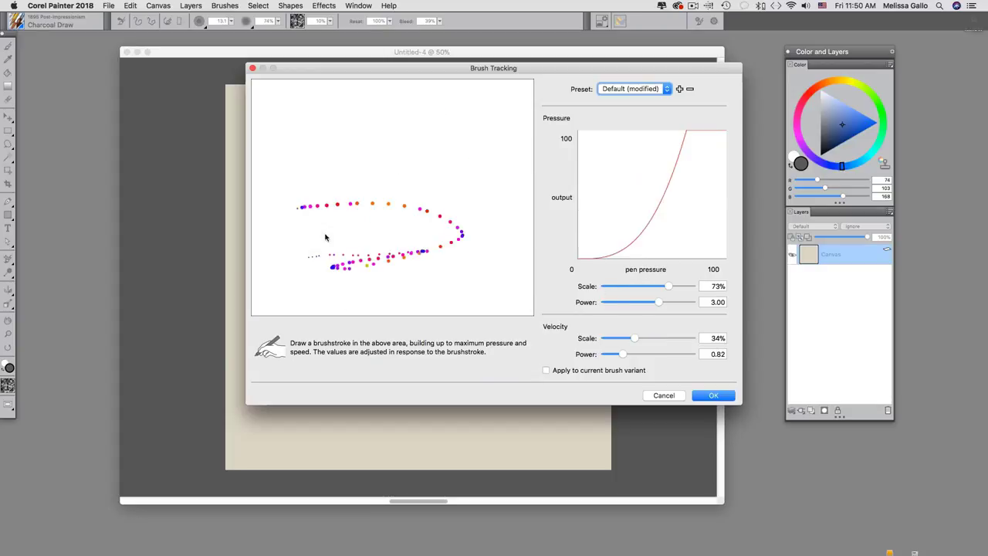
{"action": "mouse_move", "coordinate": [403, 257]}
{"action": "left_mouse_down"}
{"action": "mouse_move", "coordinate": [337, 193]}
{"action": "mouse_move", "coordinate": [410, 181]}
{"action": "mouse_move", "coordinate": [530, 193]}
{"action": "left_mouse_up"}
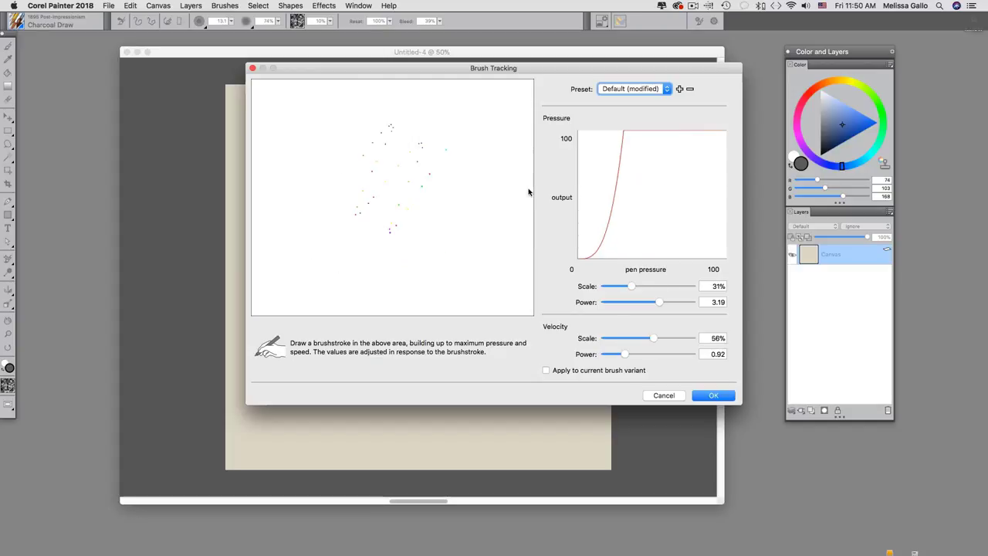
{"action": "mouse_move", "coordinate": [290, 275]}
{"action": "left_mouse_down"}
{"action": "mouse_move", "coordinate": [401, 201]}
{"action": "mouse_move", "coordinate": [410, 132]}
{"action": "mouse_move", "coordinate": [369, 147]}
{"action": "left_mouse_up"}
{"action": "left_click", "coordinate": [712, 396]}
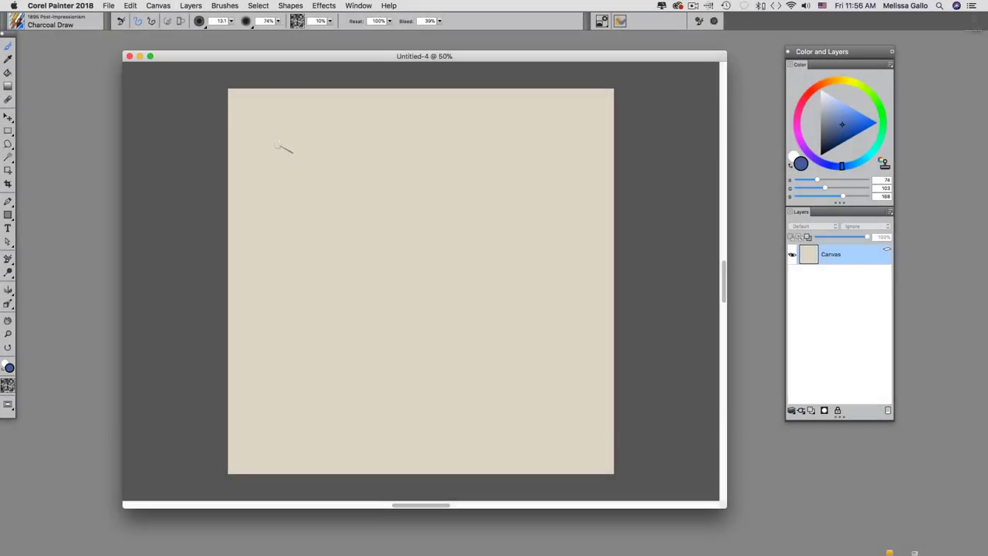
Fill a square selection in the canvas's upper-left area with black strokes using the Charcoal Draw brush from 1895 Post-Impressionism
{"action": "left_click", "coordinate": [22, 24]}
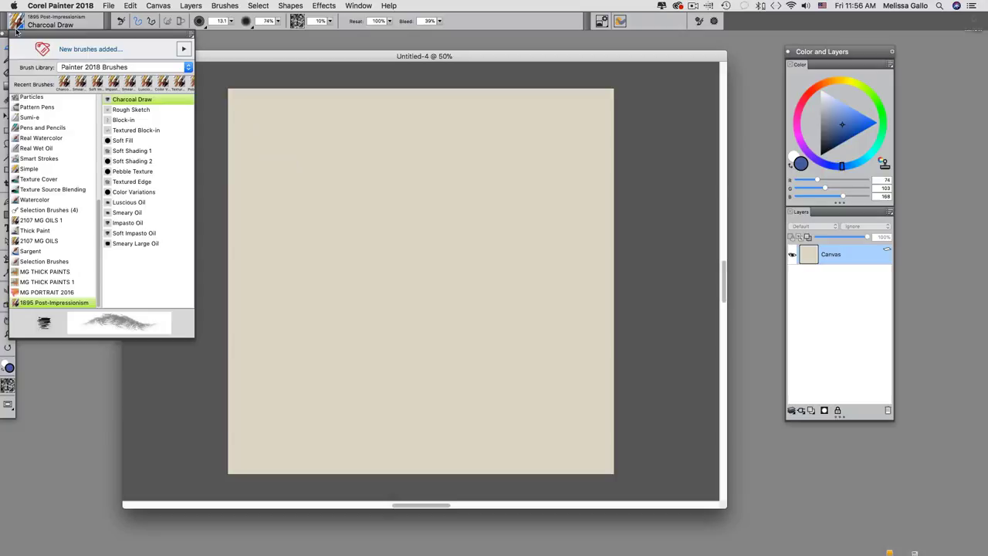
{"action": "left_click", "coordinate": [212, 58]}
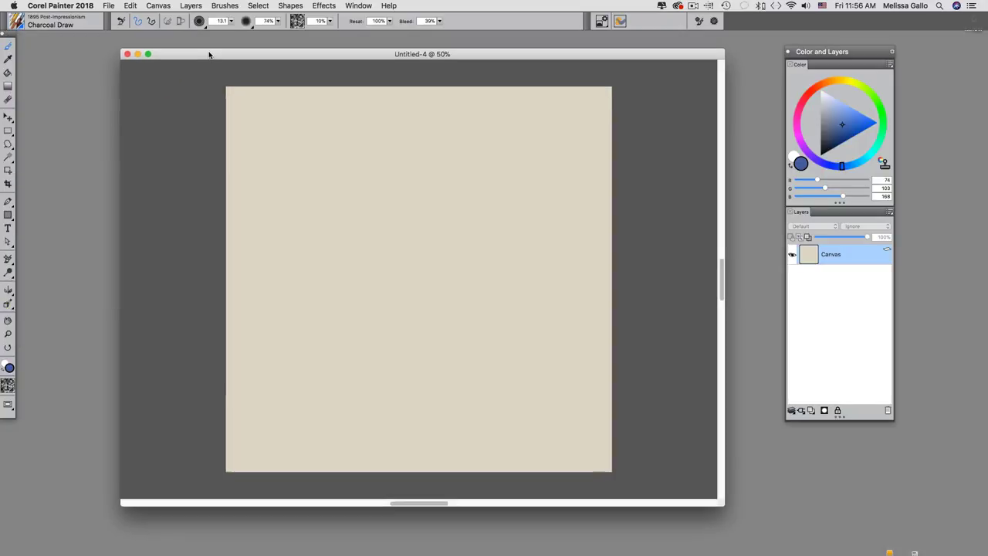
{"action": "left_click", "coordinate": [8, 131]}
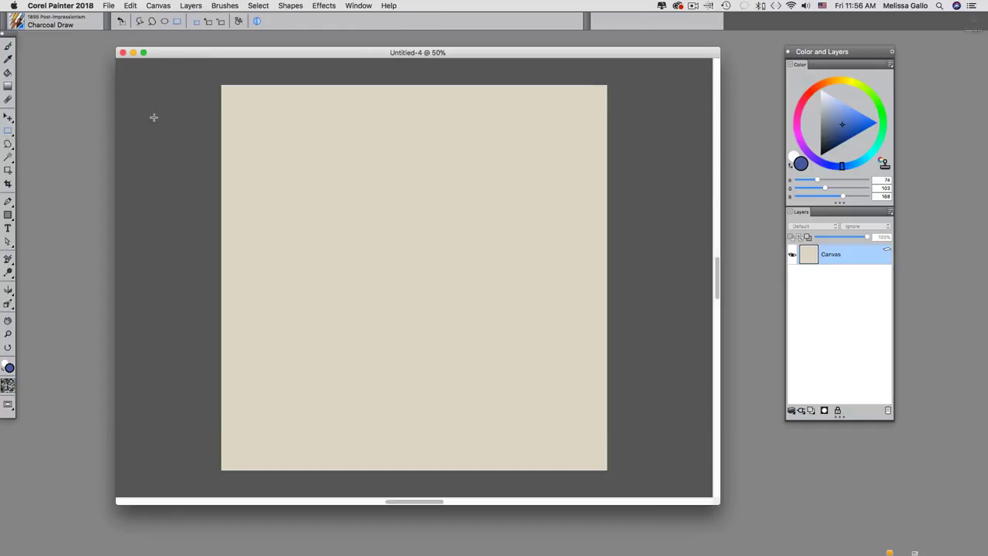
{"action": "left_click_drag", "start_coordinate": [252, 125], "coordinate": [338, 216]}
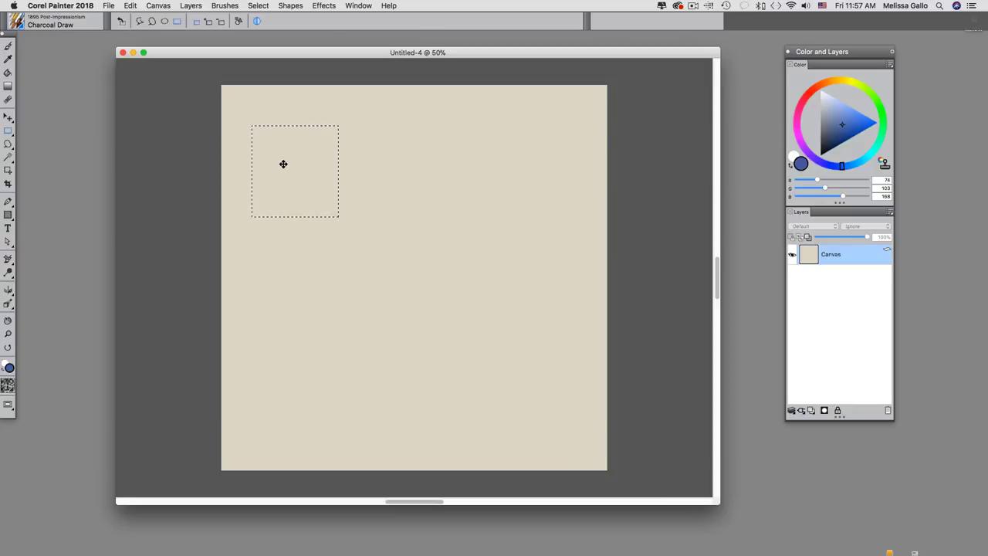
{"action": "key", "text": "b"}
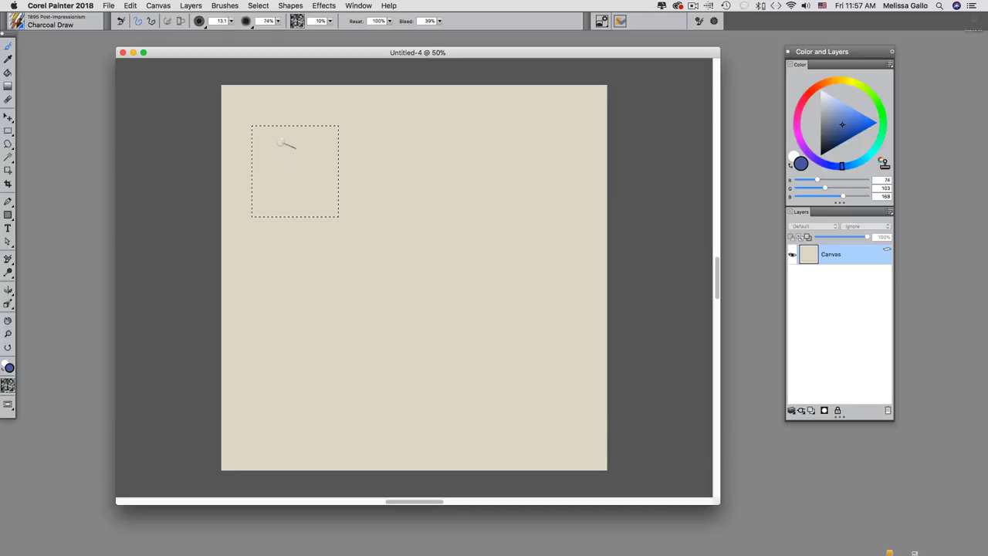
{"action": "left_click", "coordinate": [821, 157]}
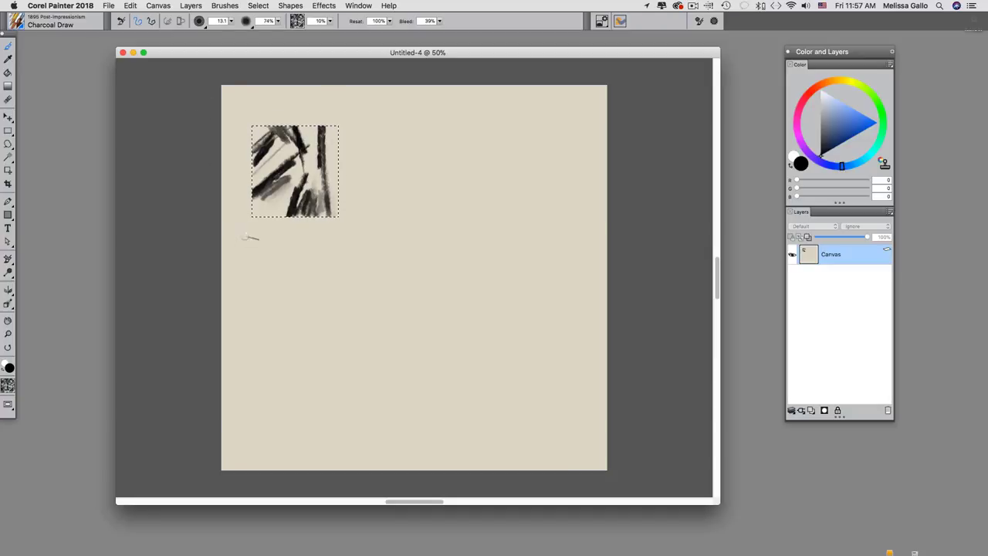
{"action": "left_click_drag", "start_coordinate": [313, 219], "coordinate": [302, 148]}
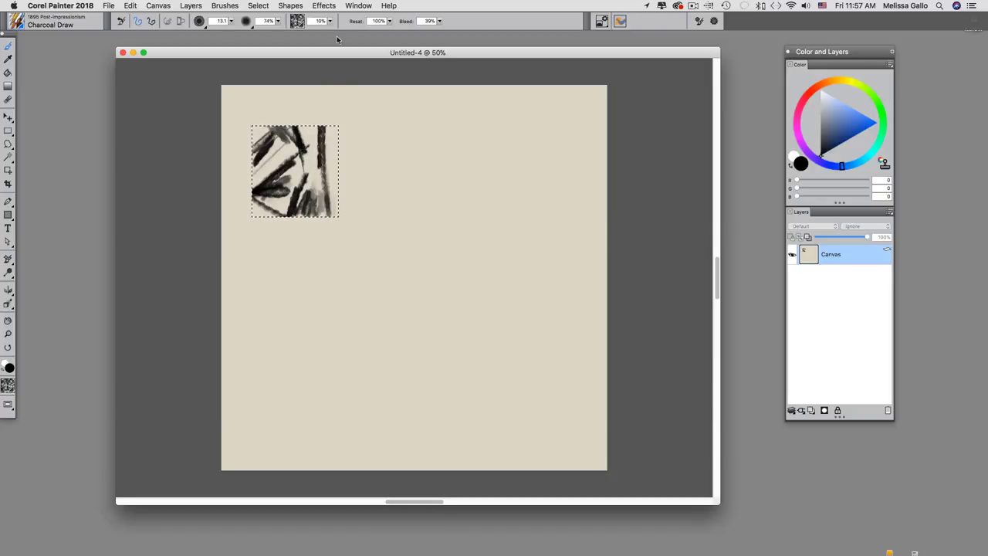
Set the brush's grain to 66% and make a second square selection to the right of the first charcoal swatch
{"action": "left_click", "coordinate": [330, 21]}
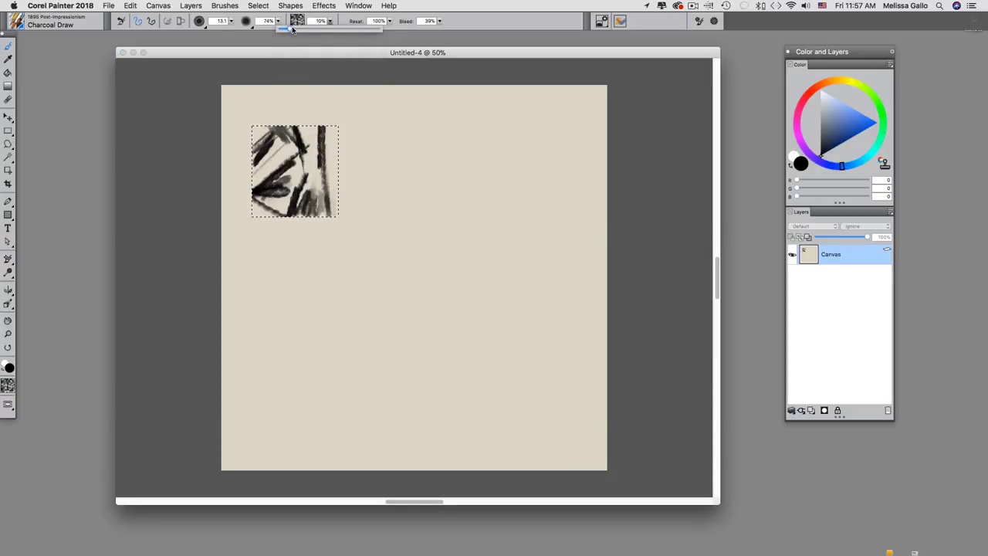
{"action": "left_click_drag", "start_coordinate": [292, 30], "coordinate": [337, 39]}
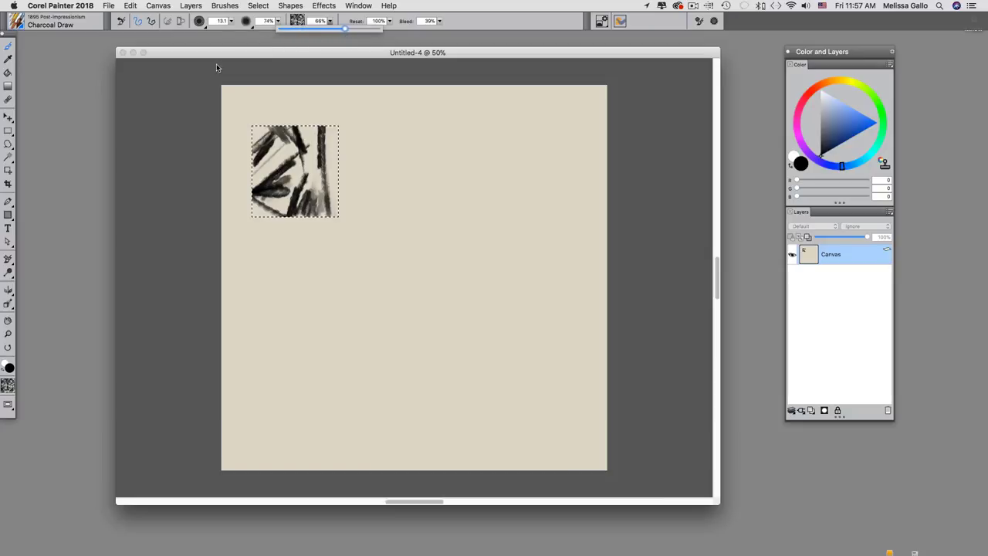
{"action": "left_click", "coordinate": [7, 131]}
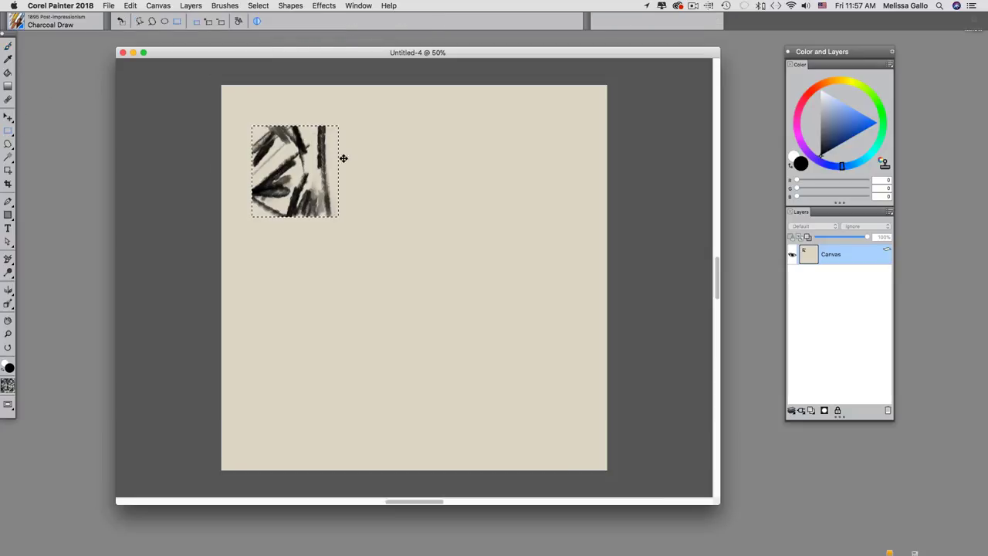
{"action": "mouse_move", "coordinate": [364, 128]}
{"action": "left_mouse_down"}
{"action": "mouse_move", "coordinate": [424, 209]}
{"action": "mouse_move", "coordinate": [456, 216]}
{"action": "left_mouse_up"}
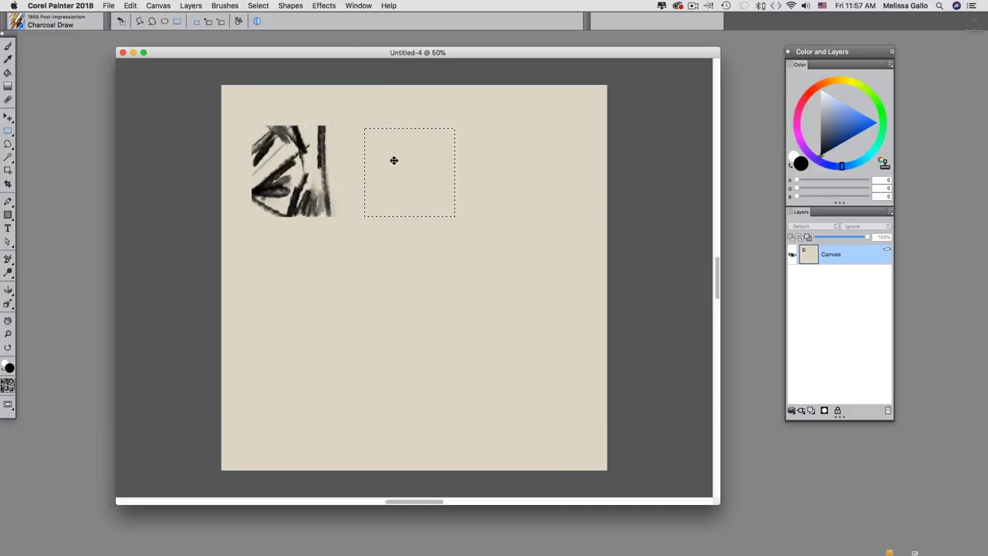
Fill the second square selection with black Charcoal Draw strokes, then clear the selection
{"action": "key", "text": "b"}
{"action": "mouse_move", "coordinate": [369, 172]}
{"action": "left_mouse_down"}
{"action": "mouse_move", "coordinate": [394, 132]}
{"action": "mouse_move", "coordinate": [377, 199]}
{"action": "left_mouse_up"}
{"action": "left_click_drag", "start_coordinate": [401, 165], "coordinate": [386, 202]}
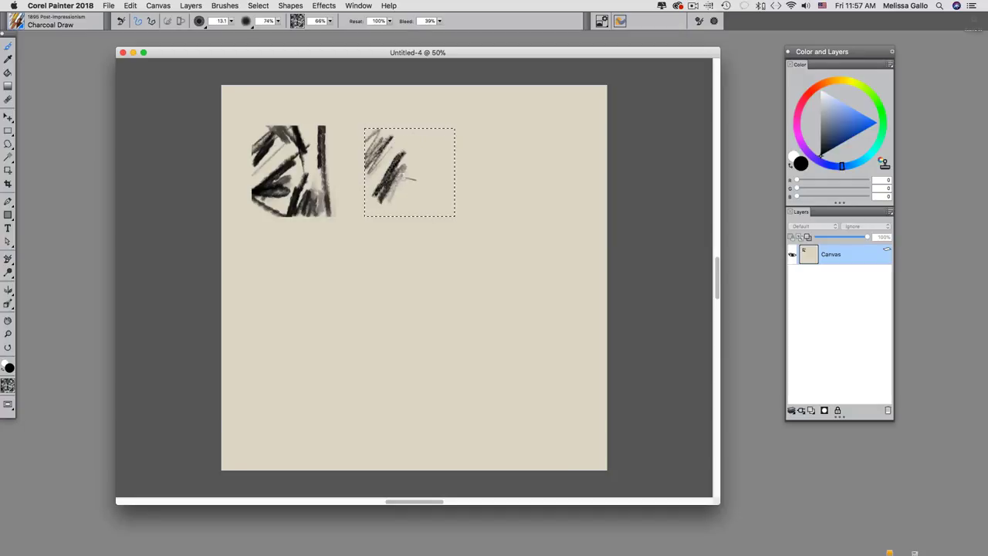
{"action": "left_click_drag", "start_coordinate": [399, 150], "coordinate": [416, 212]}
{"action": "mouse_move", "coordinate": [401, 180]}
{"action": "left_mouse_down"}
{"action": "mouse_move", "coordinate": [386, 210]}
{"action": "mouse_move", "coordinate": [436, 209]}
{"action": "left_mouse_up"}
{"action": "mouse_move", "coordinate": [425, 133]}
{"action": "left_mouse_down"}
{"action": "mouse_move", "coordinate": [395, 168]}
{"action": "mouse_move", "coordinate": [382, 162]}
{"action": "mouse_move", "coordinate": [391, 170]}
{"action": "left_mouse_up"}
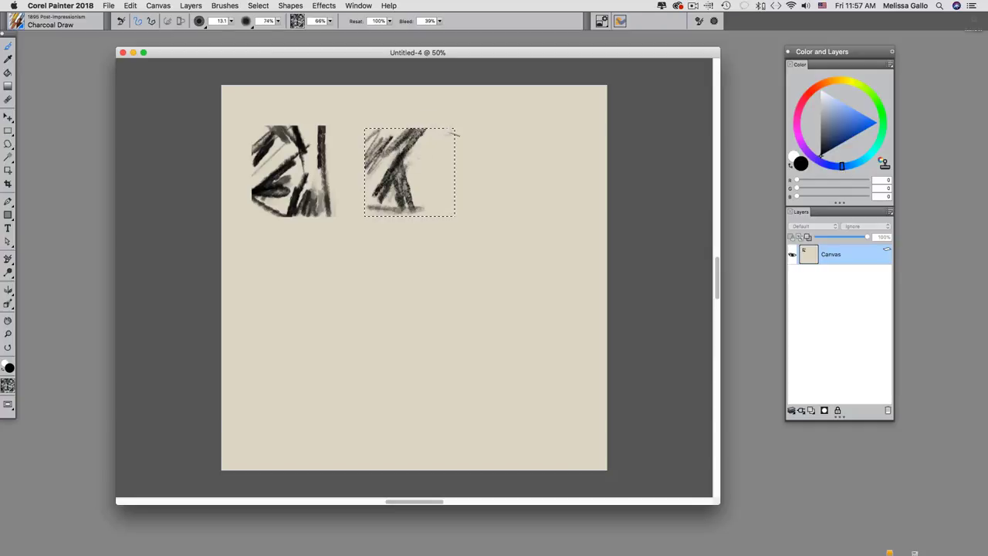
{"action": "left_click_drag", "start_coordinate": [426, 129], "coordinate": [422, 205]}
{"action": "mouse_move", "coordinate": [423, 218]}
{"action": "left_mouse_down"}
{"action": "mouse_move", "coordinate": [427, 154]}
{"action": "mouse_move", "coordinate": [429, 210]}
{"action": "mouse_move", "coordinate": [454, 197]}
{"action": "left_mouse_up"}
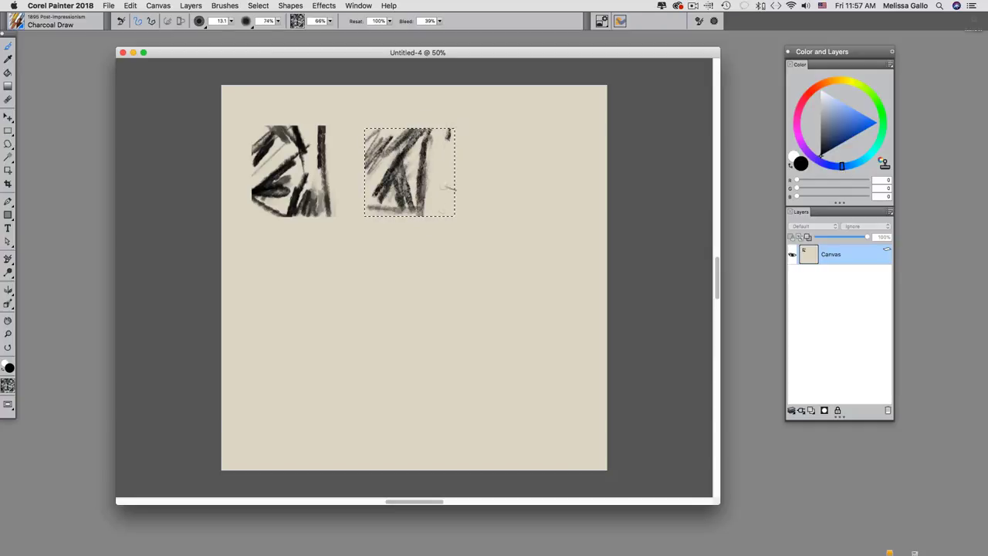
{"action": "mouse_move", "coordinate": [446, 136]}
{"action": "left_mouse_down"}
{"action": "mouse_move", "coordinate": [449, 218]}
{"action": "mouse_move", "coordinate": [452, 145]}
{"action": "left_mouse_up"}
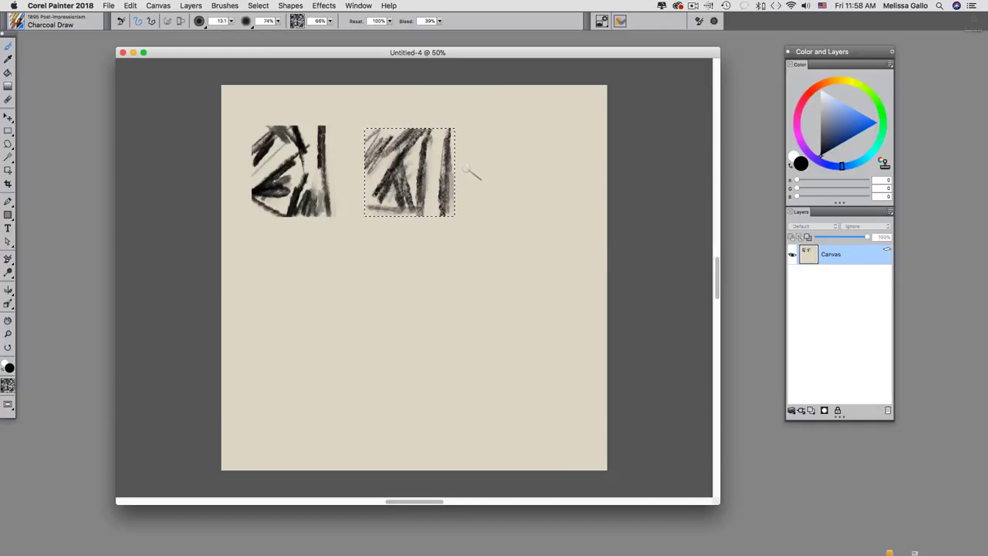
{"action": "key", "text": "super+a"}
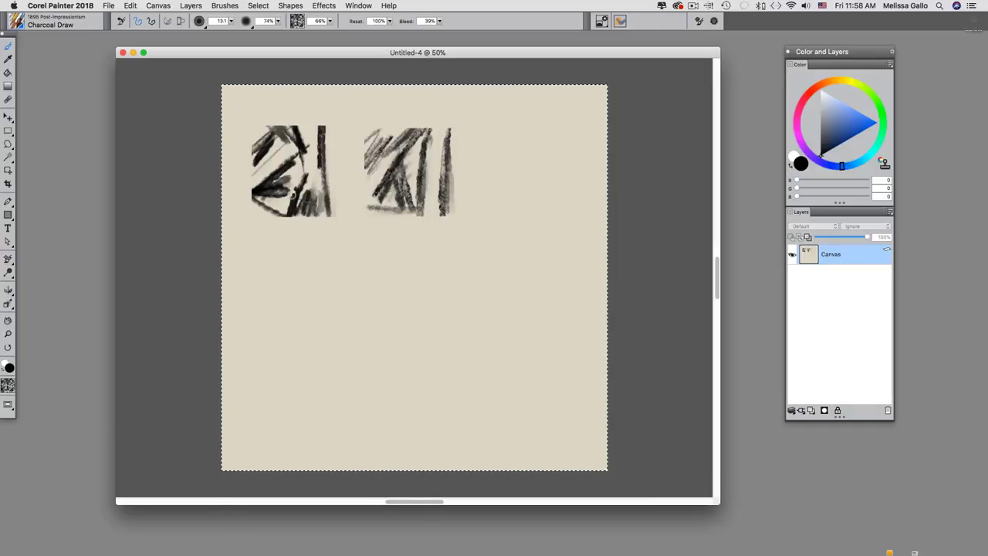
{"action": "key", "text": "super+d"}
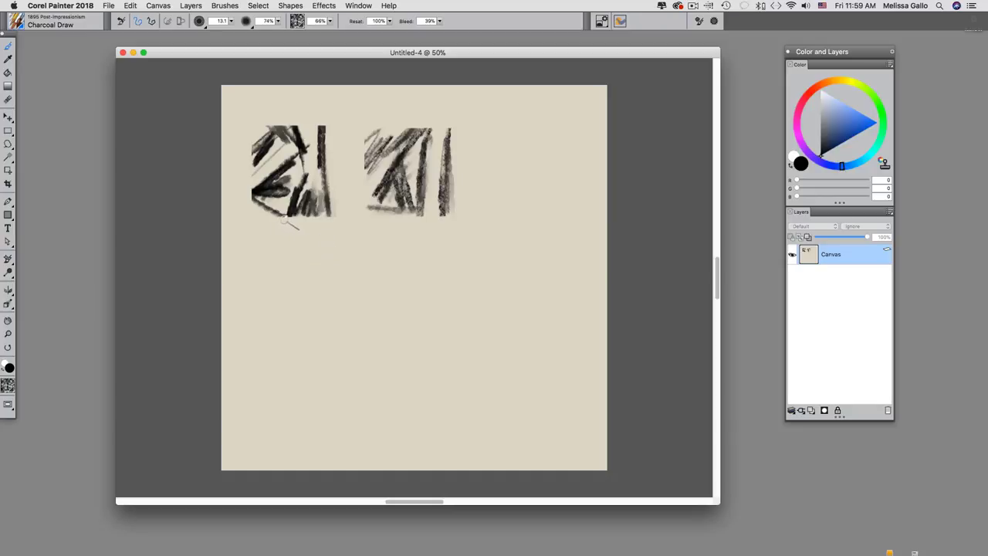
Try out charcoal strokes below the first swatch and set the brush size to 33.3
{"action": "mouse_move", "coordinate": [287, 271]}
{"action": "left_mouse_down"}
{"action": "mouse_move", "coordinate": [310, 297]}
{"action": "mouse_move", "coordinate": [301, 286]}
{"action": "left_mouse_up"}
{"action": "left_click_drag", "start_coordinate": [308, 296], "coordinate": [291, 276]}
{"action": "left_click_drag", "start_coordinate": [353, 266], "coordinate": [350, 265]}
{"action": "left_click", "coordinate": [230, 22]}
{"action": "left_click_drag", "start_coordinate": [291, 282], "coordinate": [291, 283]}
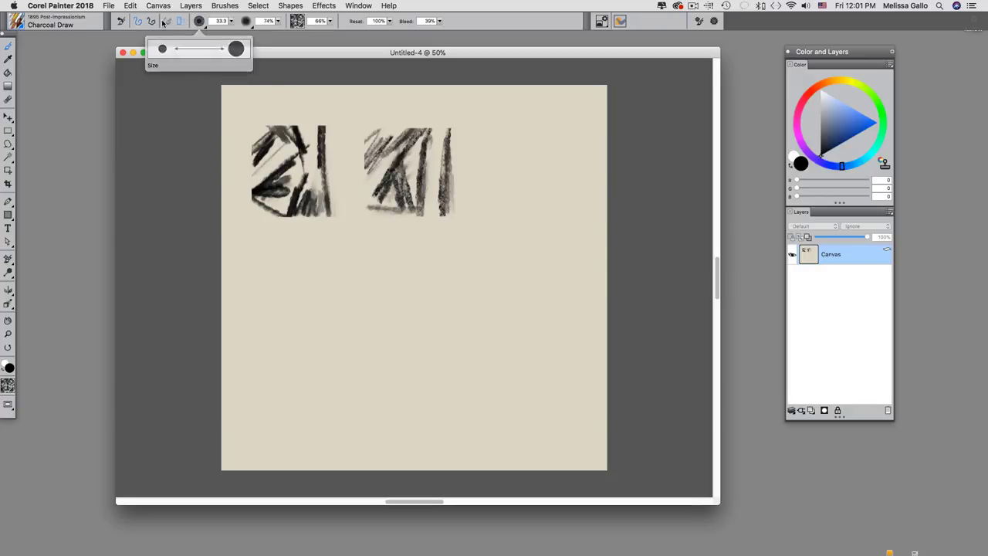
Reset the Charcoal Draw brush to its default settings and draw several black diagonal strokes below the first swatch
{"action": "left_click", "coordinate": [121, 22]}
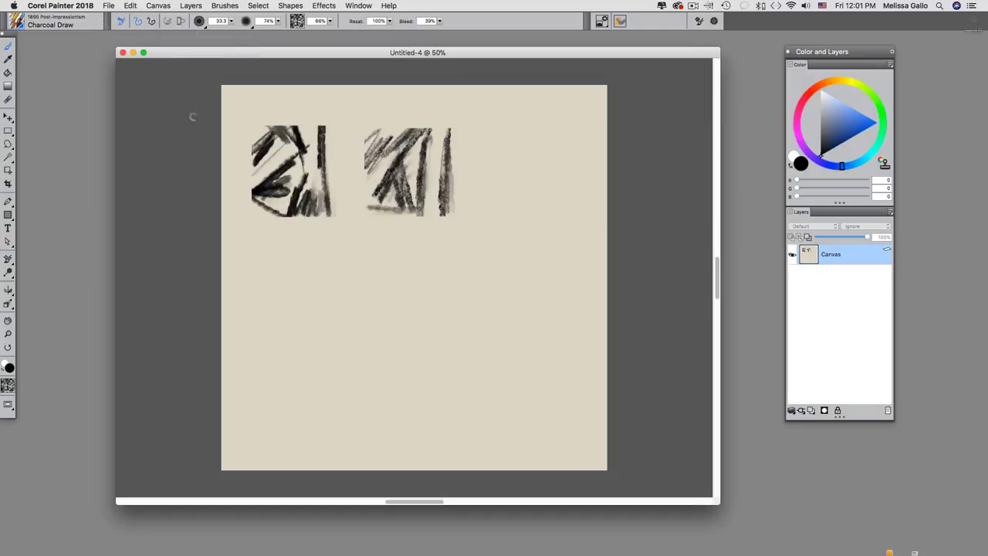
{"action": "left_click_drag", "start_coordinate": [267, 298], "coordinate": [353, 232]}
{"action": "left_click_drag", "start_coordinate": [267, 321], "coordinate": [315, 269]}
{"action": "mouse_move", "coordinate": [313, 334]}
{"action": "left_mouse_down"}
{"action": "mouse_move", "coordinate": [320, 294]}
{"action": "mouse_move", "coordinate": [351, 307]}
{"action": "left_mouse_up"}
Replace Simulated Woodgrain with a different paper texture from the Paper Textures library
{"action": "left_click", "coordinate": [298, 22]}
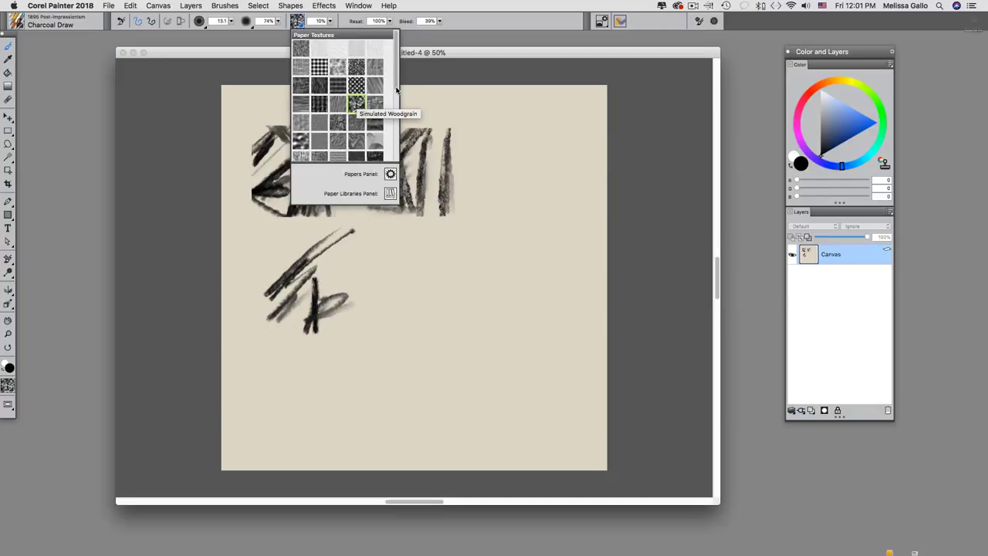
{"action": "scroll", "coordinate": [371, 108], "scroll_direction": "down", "scroll_amount": 10}
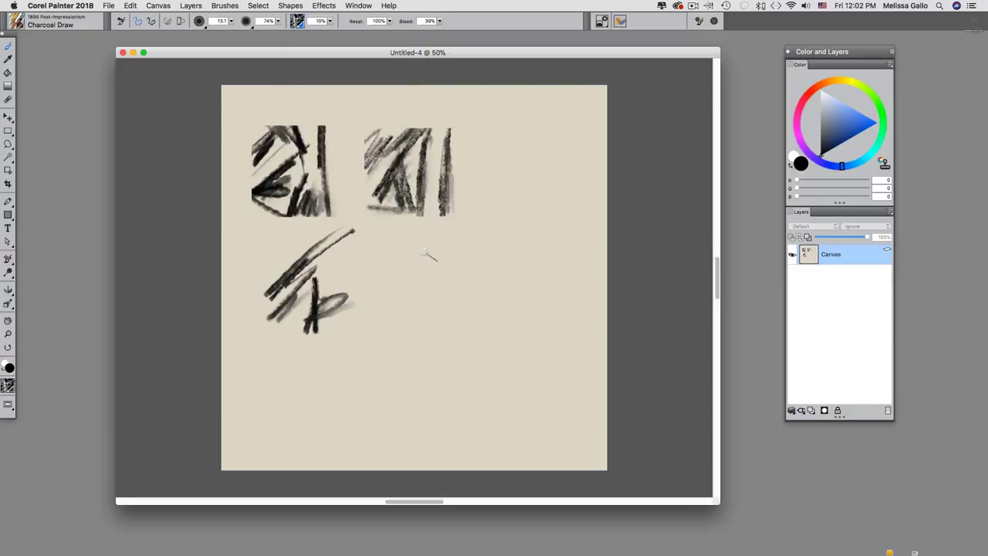
Paint broad black Charcoal Draw strokes at size 58.3 below the second swatch and set the brush grain to 9%
{"action": "mouse_move", "coordinate": [425, 252]}
{"action": "left_mouse_down"}
{"action": "mouse_move", "coordinate": [378, 297]}
{"action": "mouse_move", "coordinate": [403, 282]}
{"action": "mouse_move", "coordinate": [429, 287]}
{"action": "mouse_move", "coordinate": [421, 296]}
{"action": "mouse_move", "coordinate": [485, 267]}
{"action": "mouse_move", "coordinate": [432, 249]}
{"action": "mouse_move", "coordinate": [479, 240]}
{"action": "mouse_move", "coordinate": [439, 308]}
{"action": "mouse_move", "coordinate": [452, 339]}
{"action": "mouse_move", "coordinate": [506, 324]}
{"action": "mouse_move", "coordinate": [498, 266]}
{"action": "mouse_move", "coordinate": [471, 231]}
{"action": "mouse_move", "coordinate": [483, 266]}
{"action": "mouse_move", "coordinate": [428, 266]}
{"action": "left_mouse_up"}
{"action": "left_click", "coordinate": [335, 22]}
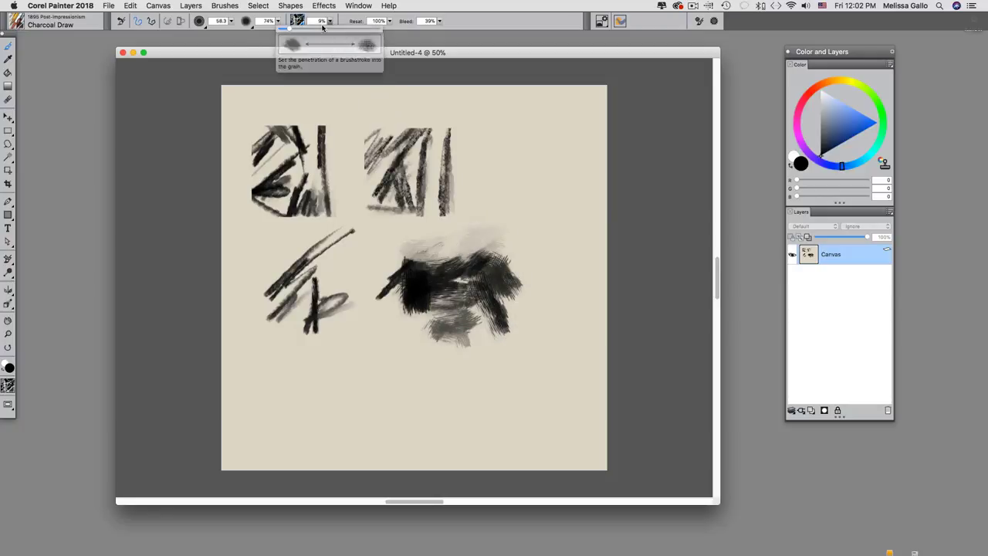
{"action": "left_click_drag", "start_coordinate": [292, 29], "coordinate": [290, 29]}
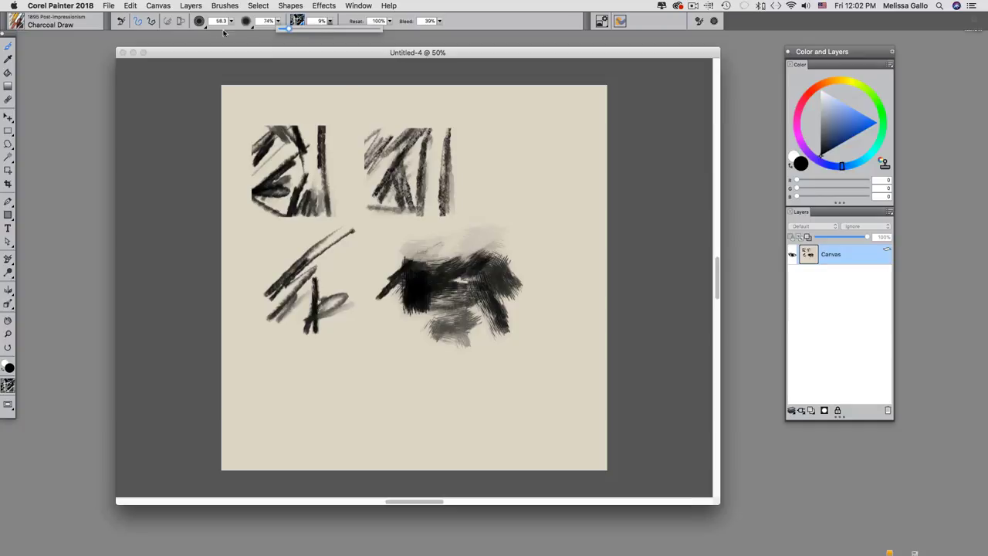
Reset the Charcoal Draw brush to its default settings and raise its grain to 87%
{"action": "left_click", "coordinate": [145, 27]}
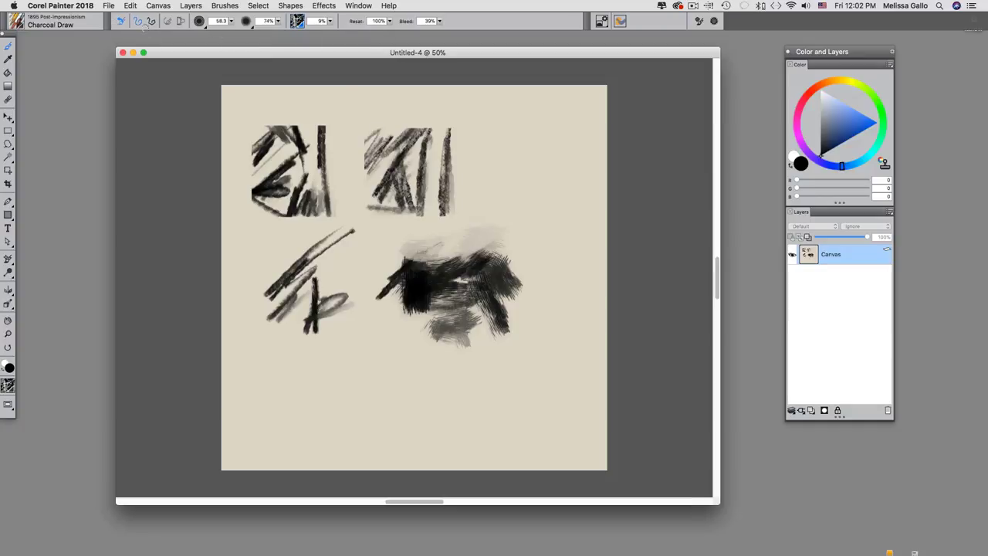
{"action": "left_click", "coordinate": [331, 21]}
{"action": "left_click_drag", "start_coordinate": [294, 29], "coordinate": [296, 27]}
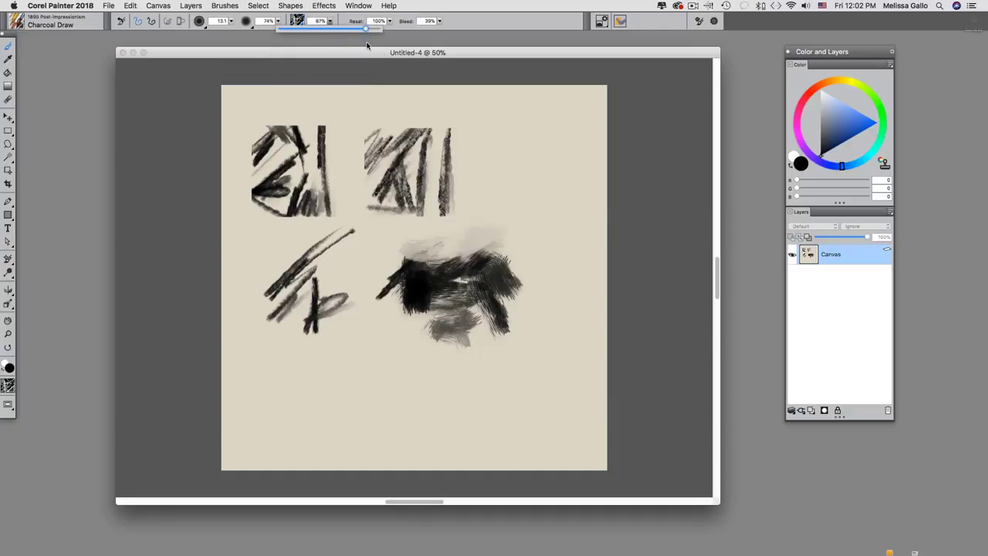
Enlarge the brush to 55.0 and paint textured charcoal strokes beside and over the second swatch
{"action": "left_click", "coordinate": [519, 129]}
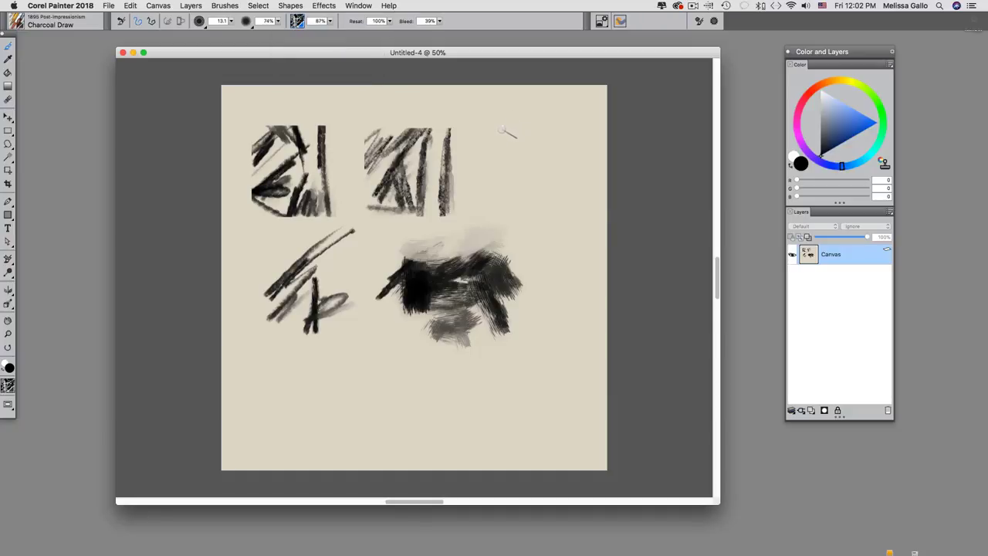
{"action": "mouse_move", "coordinate": [505, 137]}
{"action": "left_mouse_down"}
{"action": "mouse_move", "coordinate": [498, 197]}
{"action": "mouse_move", "coordinate": [536, 122]}
{"action": "mouse_move", "coordinate": [540, 107]}
{"action": "mouse_move", "coordinate": [510, 99]}
{"action": "left_mouse_up"}
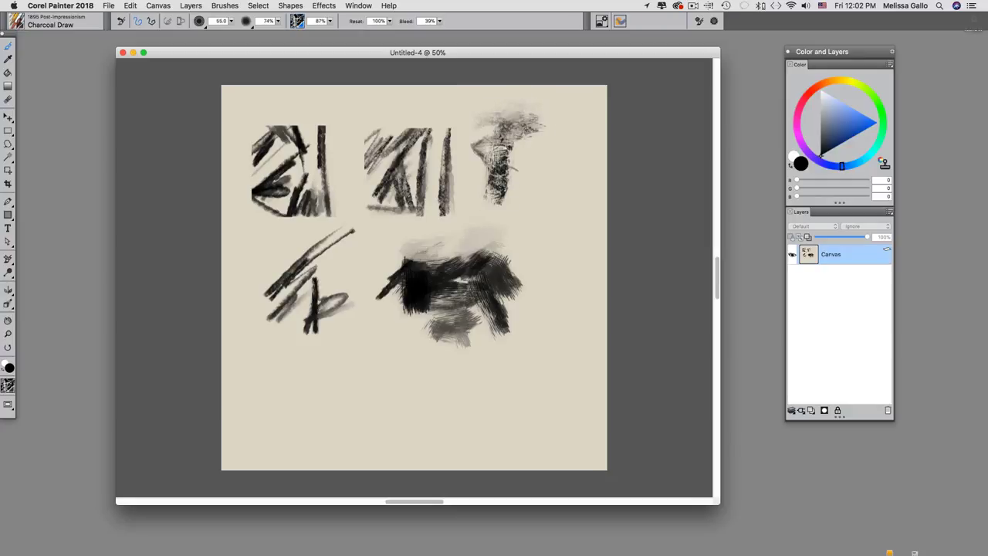
{"action": "mouse_move", "coordinate": [509, 158]}
{"action": "left_mouse_down"}
{"action": "mouse_move", "coordinate": [556, 162]}
{"action": "mouse_move", "coordinate": [564, 184]}
{"action": "mouse_move", "coordinate": [517, 198]}
{"action": "mouse_move", "coordinate": [518, 209]}
{"action": "mouse_move", "coordinate": [529, 158]}
{"action": "mouse_move", "coordinate": [525, 220]}
{"action": "mouse_move", "coordinate": [551, 230]}
{"action": "mouse_move", "coordinate": [552, 247]}
{"action": "mouse_move", "coordinate": [467, 197]}
{"action": "mouse_move", "coordinate": [457, 162]}
{"action": "mouse_move", "coordinate": [495, 170]}
{"action": "mouse_move", "coordinate": [427, 120]}
{"action": "mouse_move", "coordinate": [442, 112]}
{"action": "mouse_move", "coordinate": [459, 220]}
{"action": "mouse_move", "coordinate": [464, 207]}
{"action": "mouse_move", "coordinate": [494, 212]}
{"action": "left_mouse_up"}
Show the Papers panel and place it beside the canvas's right edge
{"action": "left_click", "coordinate": [359, 7]}
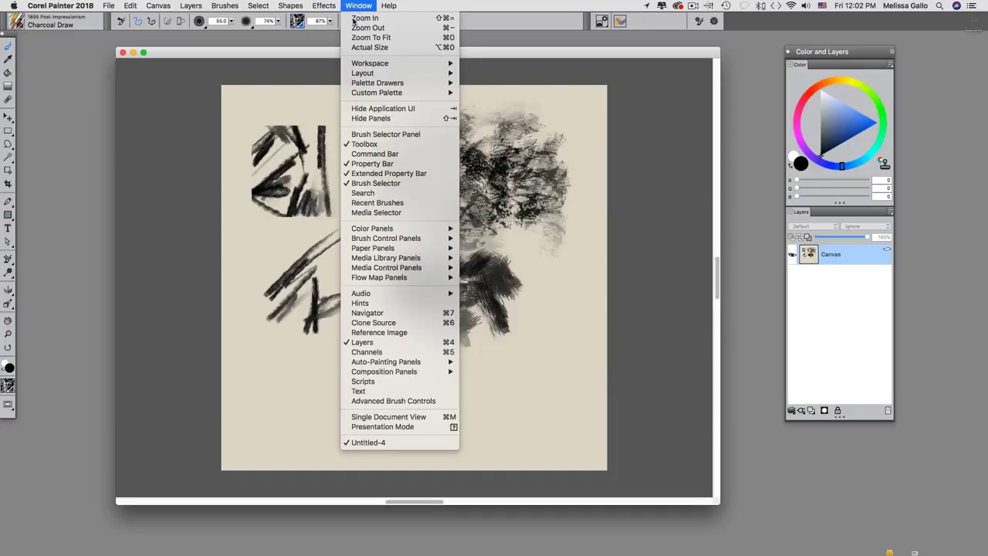
{"action": "mouse_move", "coordinate": [409, 251]}
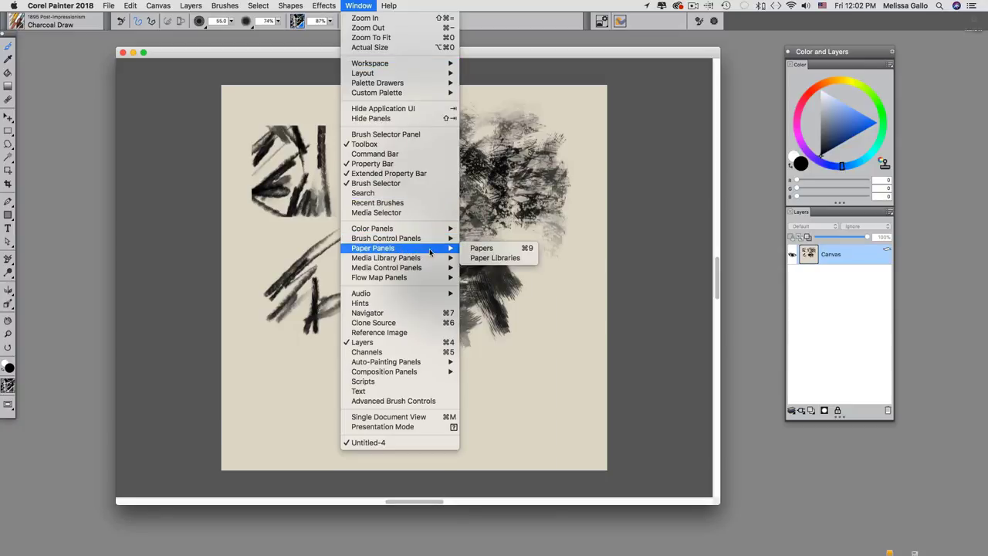
{"action": "left_click", "coordinate": [488, 252]}
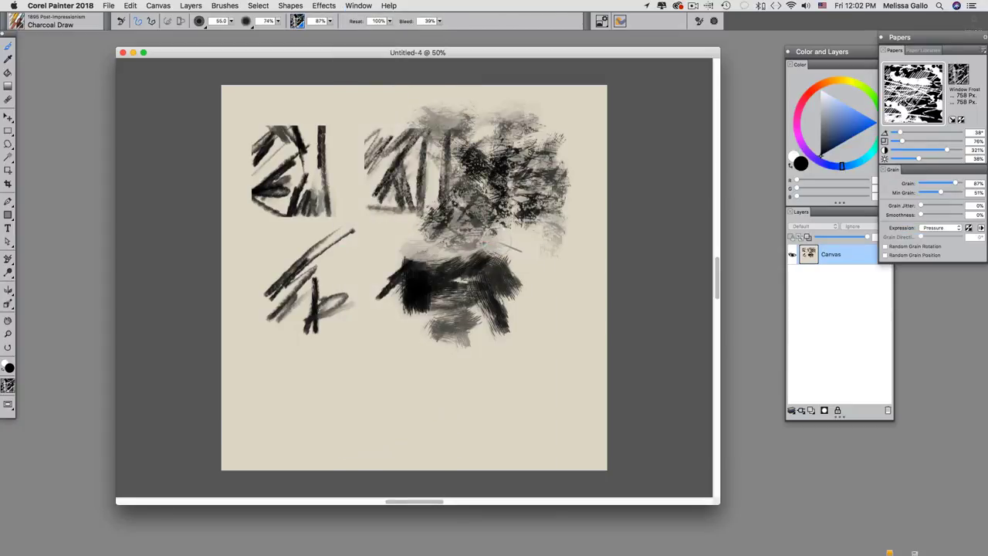
{"action": "left_click_drag", "start_coordinate": [889, 50], "coordinate": [672, 94]}
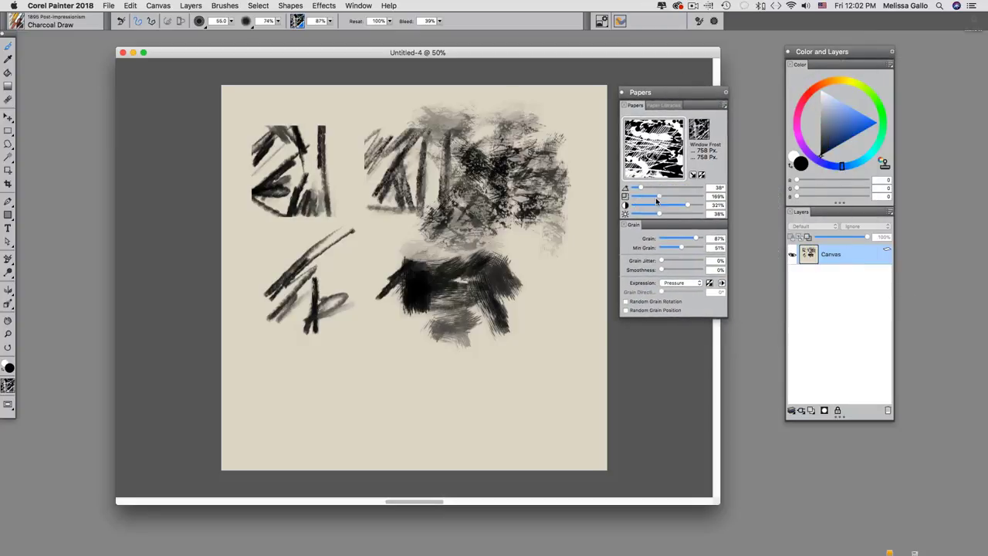
Set the Window Frost paper scale to 216% and paint overlapping charcoal strokes in the lower middle of the canvas
{"action": "left_click_drag", "start_coordinate": [657, 201], "coordinate": [663, 200]}
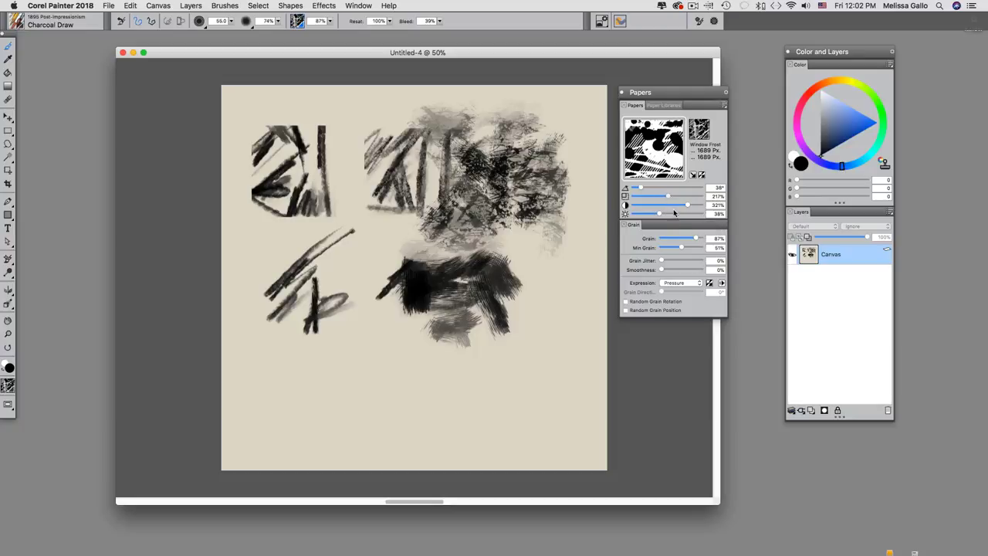
{"action": "left_click_drag", "start_coordinate": [328, 340], "coordinate": [336, 402]}
{"action": "left_click_drag", "start_coordinate": [324, 363], "coordinate": [386, 344]}
{"action": "left_click_drag", "start_coordinate": [294, 355], "coordinate": [383, 340]}
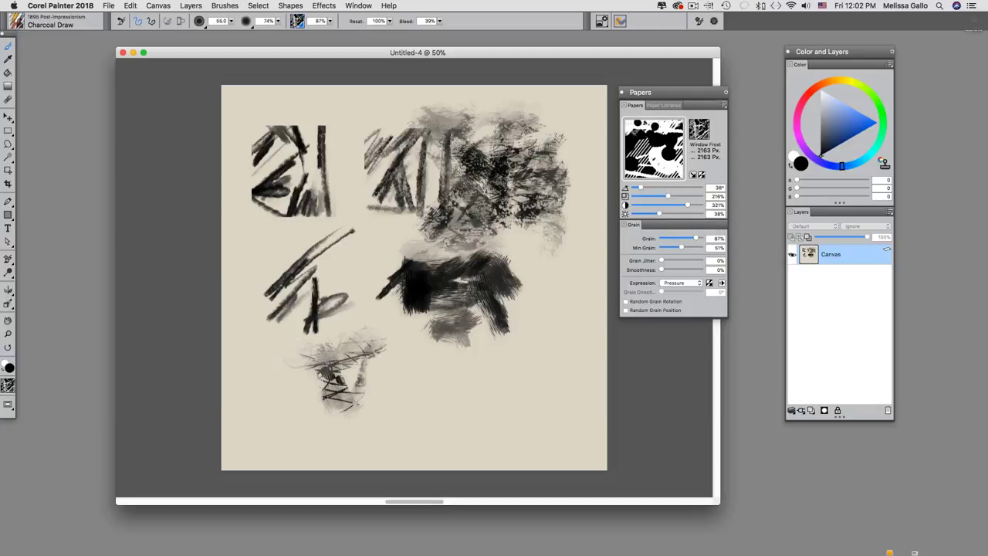
{"action": "left_click_drag", "start_coordinate": [319, 385], "coordinate": [402, 363]}
{"action": "left_click_drag", "start_coordinate": [313, 402], "coordinate": [407, 405]}
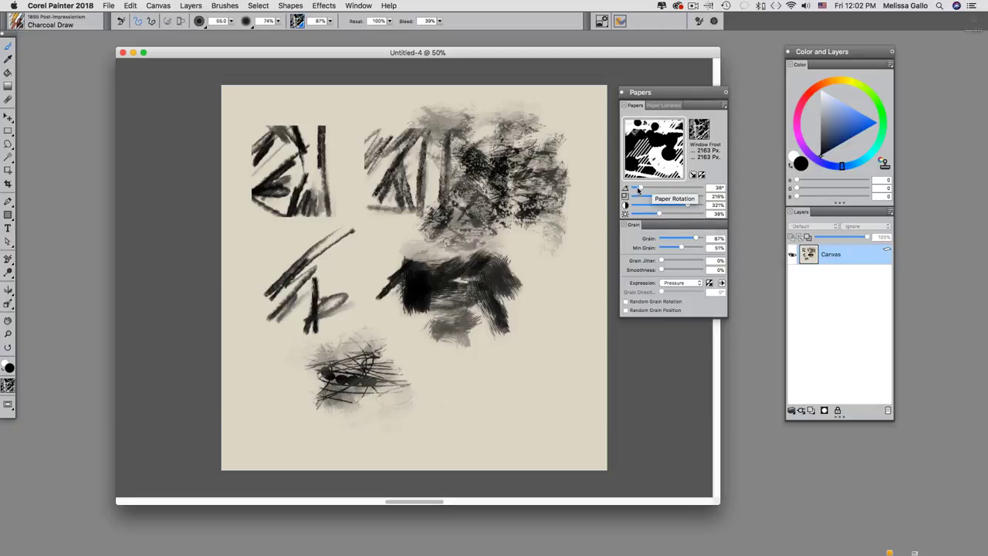
Rotate the paper texture to 59° and extend the charcoal strokes toward the lower right of the canvas
{"action": "left_click_drag", "start_coordinate": [640, 188], "coordinate": [644, 188]}
{"action": "mouse_move", "coordinate": [477, 355]}
{"action": "left_mouse_down"}
{"action": "mouse_move", "coordinate": [421, 410]}
{"action": "mouse_move", "coordinate": [431, 418]}
{"action": "mouse_move", "coordinate": [490, 385]}
{"action": "mouse_move", "coordinate": [409, 342]}
{"action": "mouse_move", "coordinate": [408, 329]}
{"action": "mouse_move", "coordinate": [328, 375]}
{"action": "mouse_move", "coordinate": [321, 366]}
{"action": "mouse_move", "coordinate": [374, 347]}
{"action": "left_mouse_up"}
{"action": "mouse_move", "coordinate": [402, 309]}
{"action": "left_mouse_down"}
{"action": "mouse_move", "coordinate": [464, 370]}
{"action": "mouse_move", "coordinate": [533, 394]}
{"action": "mouse_move", "coordinate": [509, 371]}
{"action": "left_mouse_up"}
Lower the paper contrast to 37% and brightness to 15%, and paint soft strokes across the canvas's lower-left area
{"action": "left_click_drag", "start_coordinate": [685, 205], "coordinate": [647, 214]}
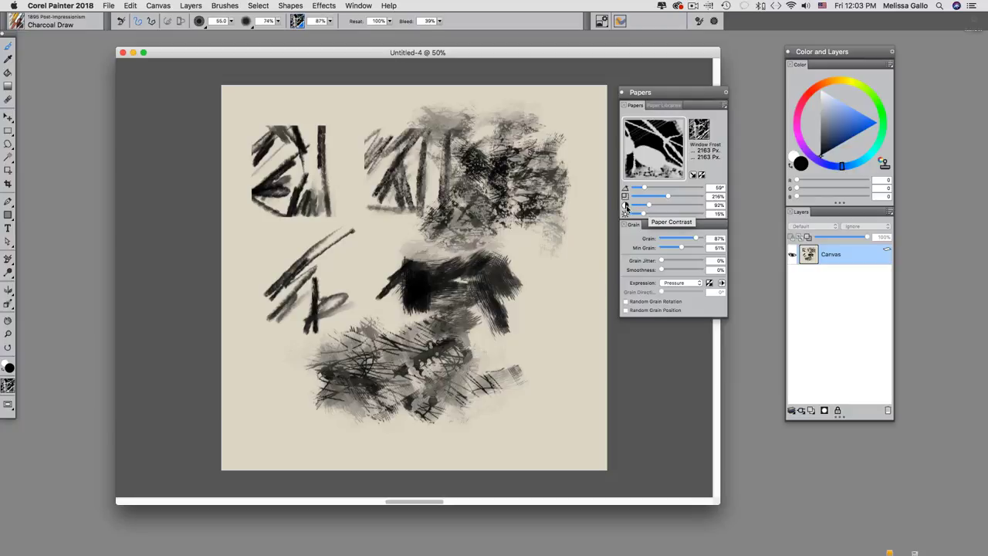
{"action": "left_click_drag", "start_coordinate": [648, 205], "coordinate": [640, 205]}
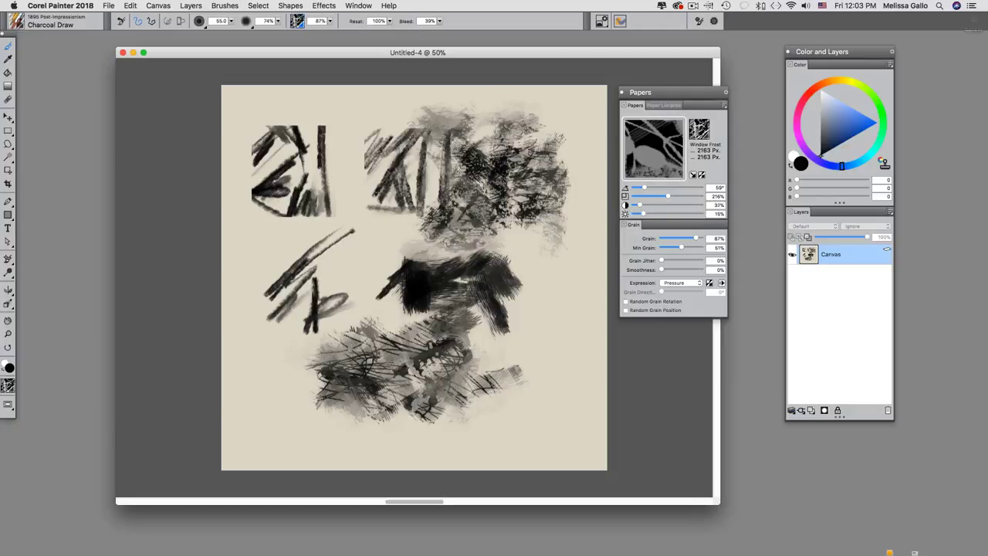
{"action": "mouse_move", "coordinate": [301, 363]}
{"action": "left_mouse_down"}
{"action": "mouse_move", "coordinate": [278, 416]}
{"action": "mouse_move", "coordinate": [255, 344]}
{"action": "mouse_move", "coordinate": [311, 411]}
{"action": "mouse_move", "coordinate": [363, 440]}
{"action": "mouse_move", "coordinate": [398, 444]}
{"action": "mouse_move", "coordinate": [417, 432]}
{"action": "left_mouse_up"}
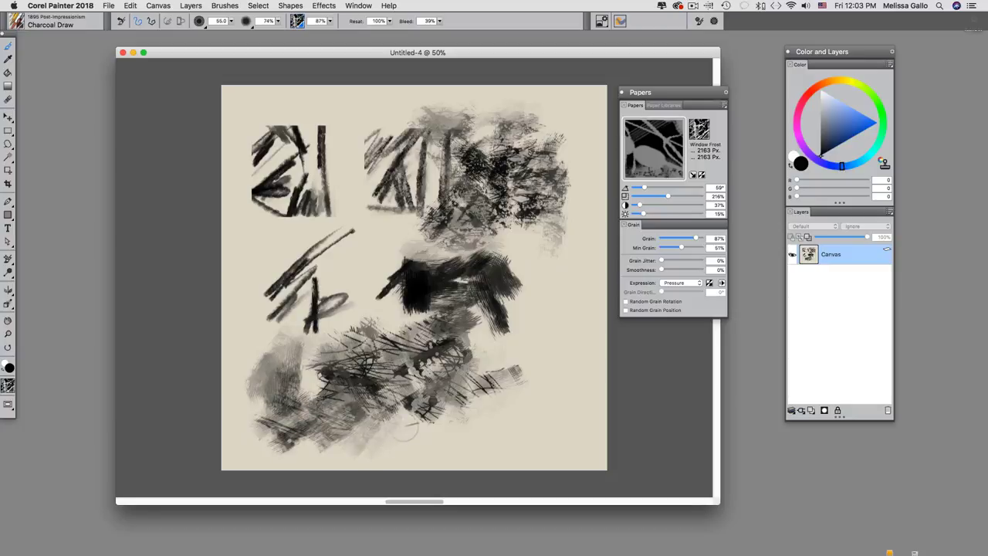
Raise the paper contrast to 385% and brightness to 45%, and paint strokes across the canvas's lower-right area
{"action": "left_click_drag", "start_coordinate": [640, 205], "coordinate": [699, 206]}
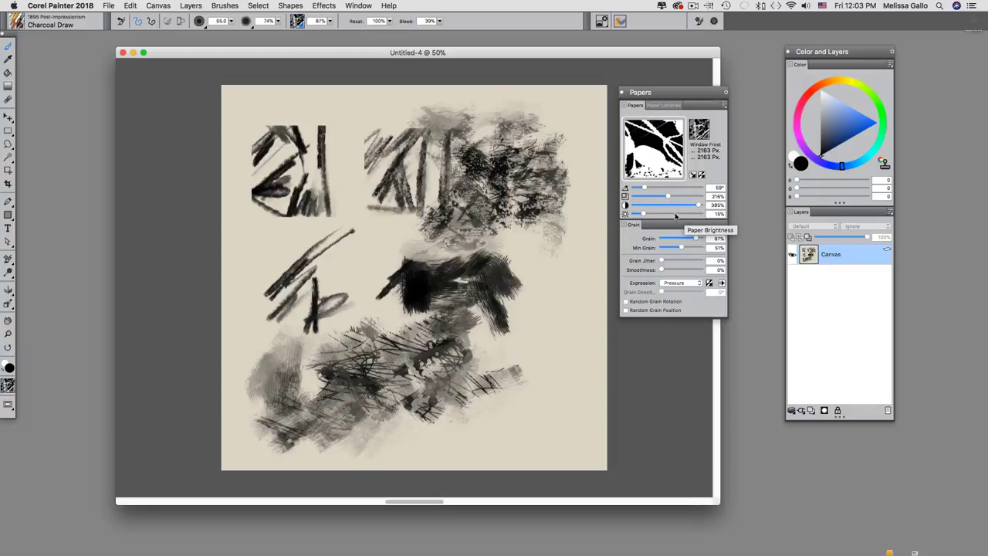
{"action": "left_click", "coordinate": [663, 214]}
{"action": "mouse_move", "coordinate": [536, 297]}
{"action": "left_mouse_down"}
{"action": "mouse_move", "coordinate": [556, 359]}
{"action": "mouse_move", "coordinate": [494, 325]}
{"action": "mouse_move", "coordinate": [525, 278]}
{"action": "mouse_move", "coordinate": [545, 371]}
{"action": "mouse_move", "coordinate": [471, 328]}
{"action": "left_mouse_up"}
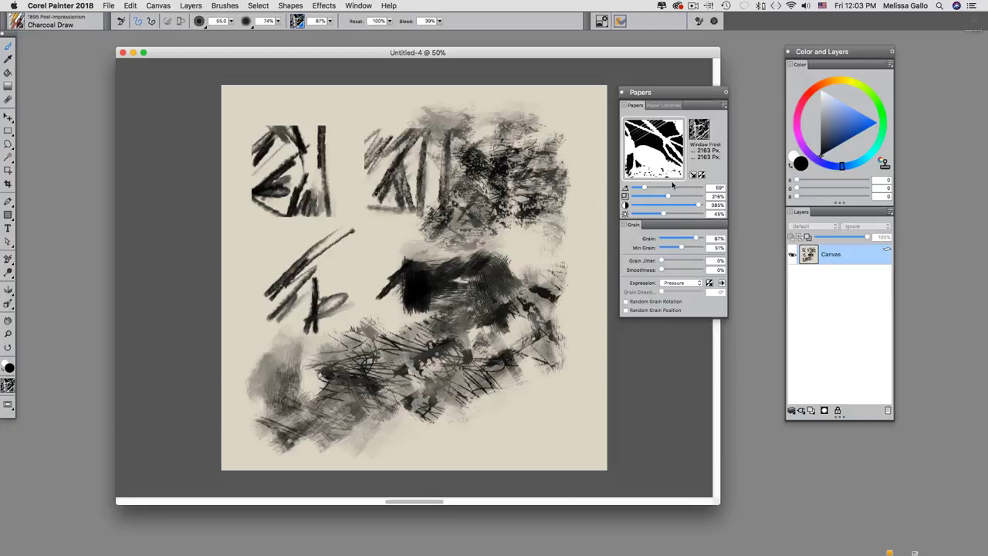
Reduce the paper scale to 34% and paint fine-textured charcoal strokes over the middle of the canvas
{"action": "left_click_drag", "start_coordinate": [662, 197], "coordinate": [635, 198]}
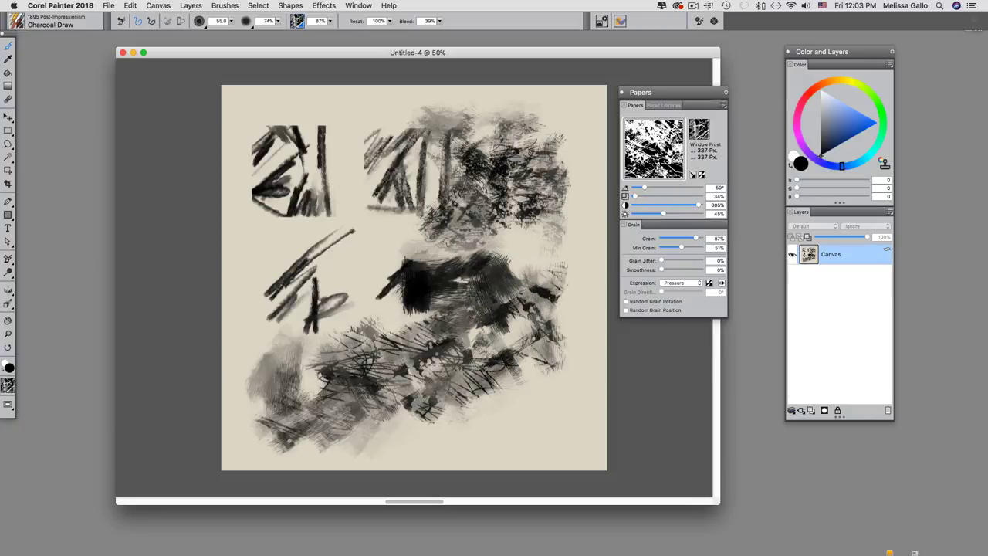
{"action": "mouse_move", "coordinate": [383, 255]}
{"action": "left_mouse_down"}
{"action": "mouse_move", "coordinate": [363, 285]}
{"action": "mouse_move", "coordinate": [332, 232]}
{"action": "mouse_move", "coordinate": [401, 216]}
{"action": "mouse_move", "coordinate": [379, 313]}
{"action": "mouse_move", "coordinate": [494, 413]}
{"action": "mouse_move", "coordinate": [463, 390]}
{"action": "mouse_move", "coordinate": [517, 409]}
{"action": "mouse_move", "coordinate": [499, 293]}
{"action": "mouse_move", "coordinate": [471, 259]}
{"action": "mouse_move", "coordinate": [423, 262]}
{"action": "mouse_move", "coordinate": [409, 297]}
{"action": "mouse_move", "coordinate": [375, 255]}
{"action": "mouse_move", "coordinate": [363, 293]}
{"action": "mouse_move", "coordinate": [317, 309]}
{"action": "left_mouse_up"}
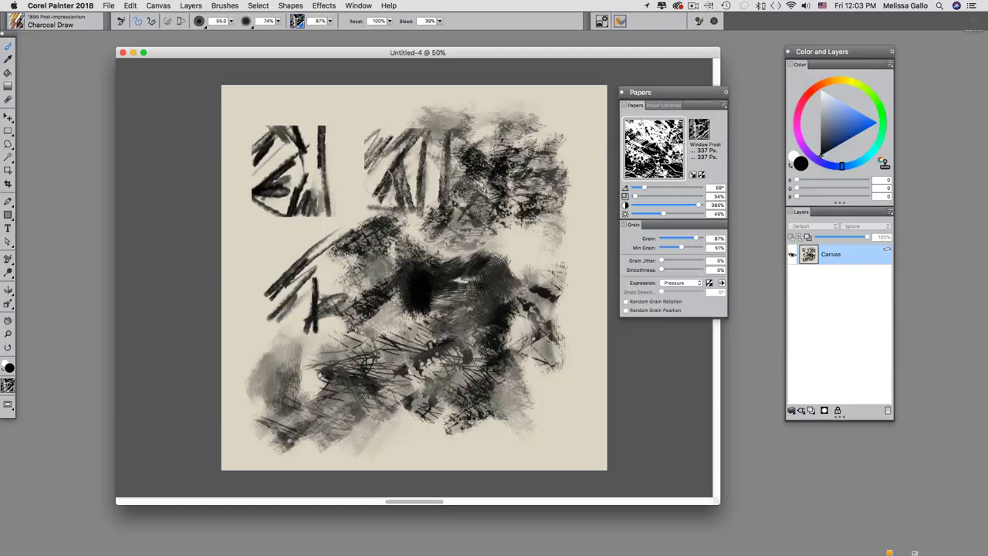
{"action": "mouse_move", "coordinate": [420, 171]}
{"action": "left_mouse_down"}
{"action": "mouse_move", "coordinate": [423, 197]}
{"action": "mouse_move", "coordinate": [409, 226]}
{"action": "mouse_move", "coordinate": [407, 212]}
{"action": "left_mouse_up"}
Select the entire canvas and clear all the practice strokes
{"action": "key", "text": "super+a"}
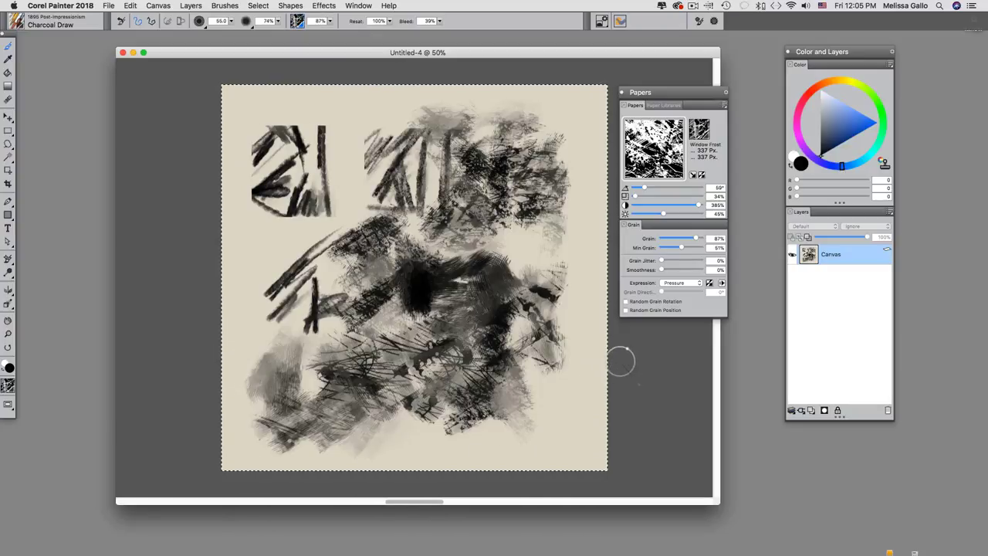
{"action": "key", "text": "BackSpace"}
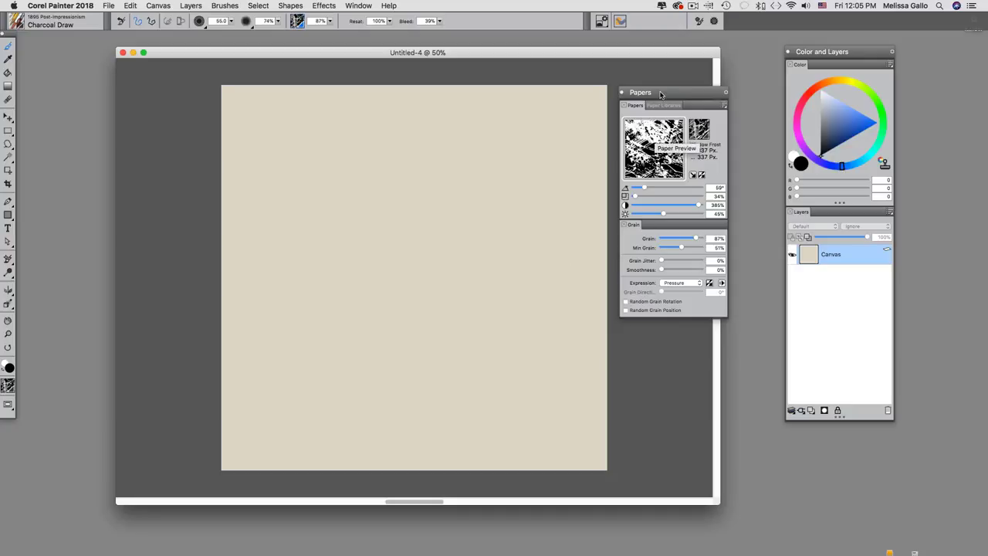
Move the Papers panel clear of the canvas and switch the paper texture to Simulated Woodgrain
{"action": "left_click_drag", "start_coordinate": [664, 92], "coordinate": [701, 125]}
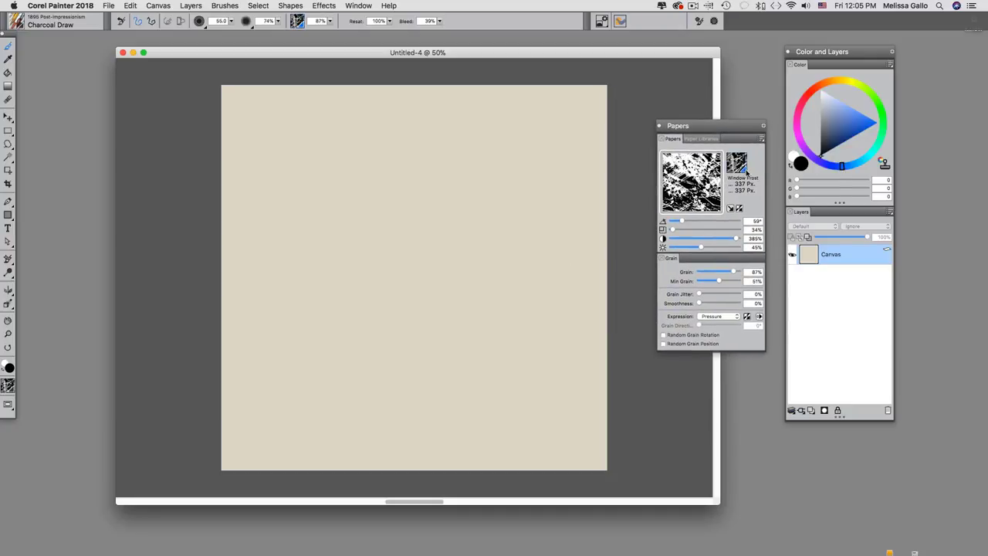
{"action": "left_click", "coordinate": [747, 173]}
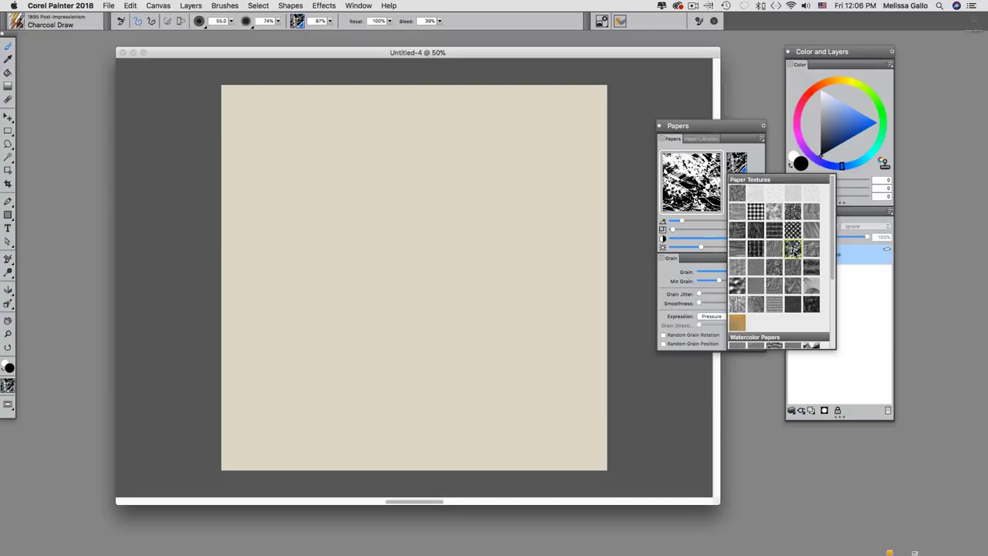
{"action": "left_click", "coordinate": [793, 248]}
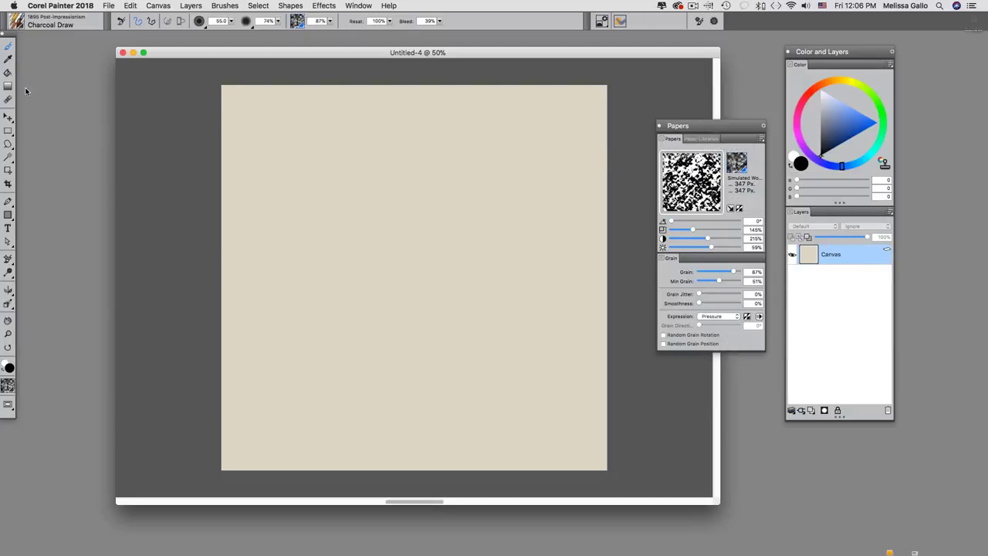
Make a roughly square selection near the canvas's upper-left corner and reset the Charcoal Draw brush to its defaults
{"action": "left_click", "coordinate": [8, 131]}
{"action": "left_click_drag", "start_coordinate": [288, 191], "coordinate": [341, 222]}
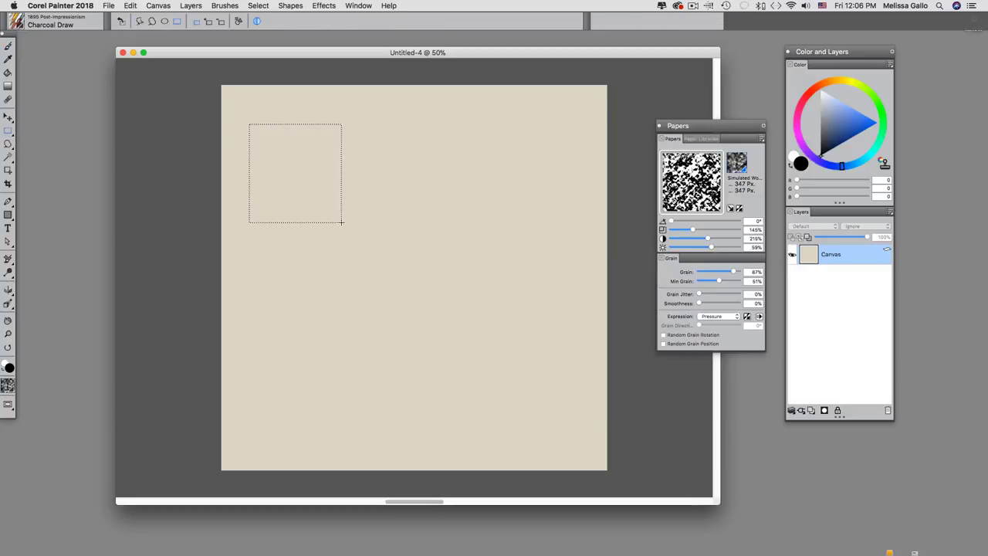
{"action": "key", "text": "b"}
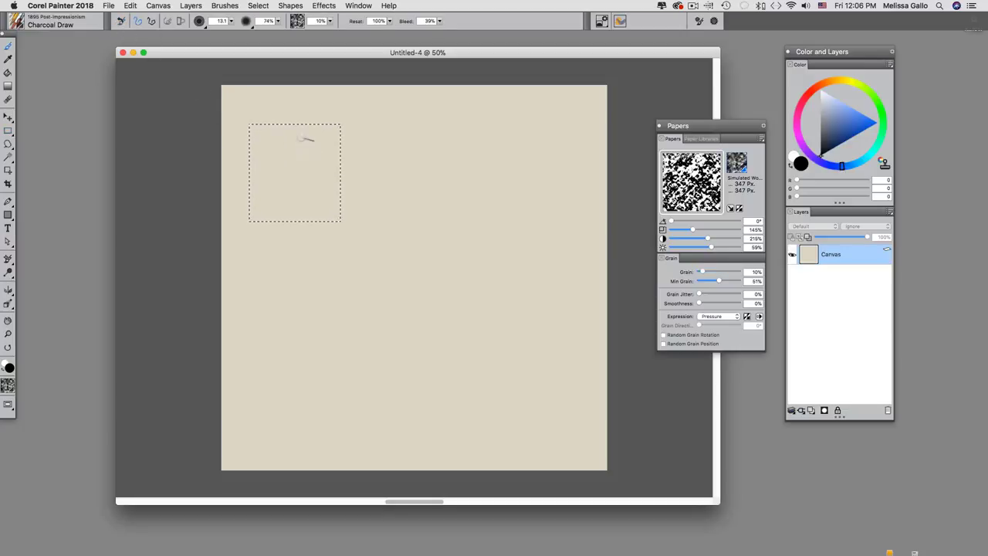
{"action": "left_click", "coordinate": [121, 21]}
Fill the first selection with black diagonal, vertical and horizontal Charcoal Draw strokes, then clear the selection
{"action": "mouse_move", "coordinate": [274, 135]}
{"action": "left_mouse_down"}
{"action": "mouse_move", "coordinate": [239, 177]}
{"action": "mouse_move", "coordinate": [270, 133]}
{"action": "mouse_move", "coordinate": [247, 146]}
{"action": "mouse_move", "coordinate": [275, 133]}
{"action": "mouse_move", "coordinate": [246, 178]}
{"action": "mouse_move", "coordinate": [286, 191]}
{"action": "left_mouse_up"}
{"action": "mouse_move", "coordinate": [310, 125]}
{"action": "left_mouse_down"}
{"action": "mouse_move", "coordinate": [287, 221]}
{"action": "mouse_move", "coordinate": [313, 196]}
{"action": "left_mouse_up"}
{"action": "mouse_move", "coordinate": [324, 125]}
{"action": "left_mouse_down"}
{"action": "mouse_move", "coordinate": [321, 221]}
{"action": "mouse_move", "coordinate": [332, 221]}
{"action": "left_mouse_up"}
{"action": "left_click_drag", "start_coordinate": [338, 127], "coordinate": [337, 206]}
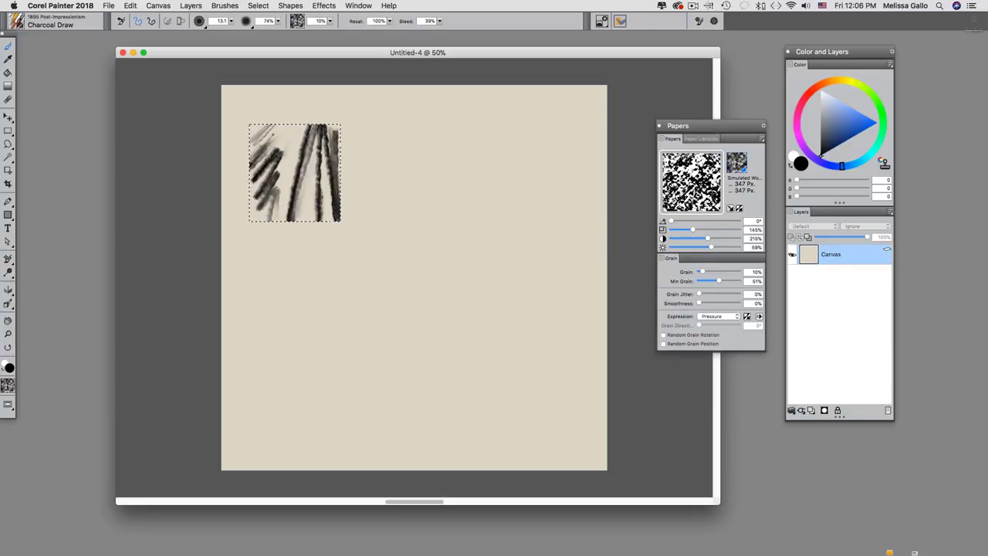
{"action": "left_click_drag", "start_coordinate": [239, 204], "coordinate": [328, 201]}
{"action": "mouse_move", "coordinate": [249, 197]}
{"action": "left_mouse_down"}
{"action": "mouse_move", "coordinate": [304, 202]}
{"action": "mouse_move", "coordinate": [297, 191]}
{"action": "mouse_move", "coordinate": [257, 196]}
{"action": "mouse_move", "coordinate": [279, 193]}
{"action": "mouse_move", "coordinate": [271, 168]}
{"action": "mouse_move", "coordinate": [301, 157]}
{"action": "left_mouse_up"}
{"action": "key", "text": "super+d"}
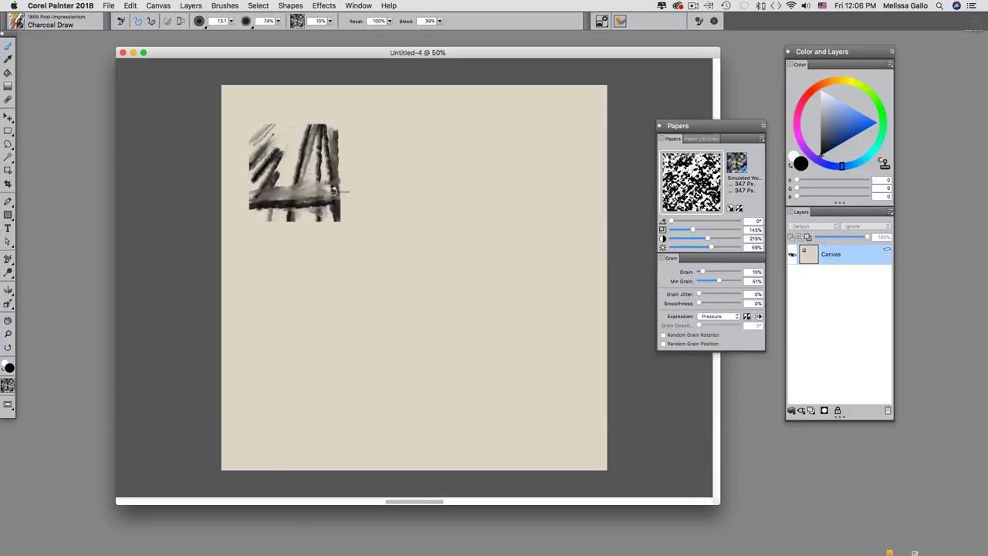
Make a second roughly square selection beside the charcoal swatch and choose the Rough Sketch brush from 1895 Post-Impressionism
{"action": "left_click", "coordinate": [8, 130]}
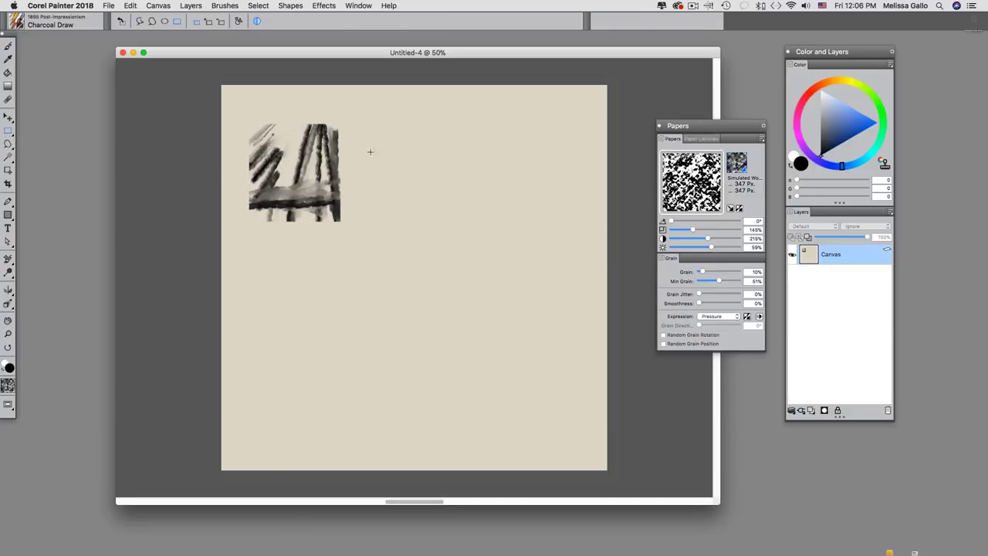
{"action": "left_click_drag", "start_coordinate": [394, 195], "coordinate": [447, 222]}
{"action": "left_click", "coordinate": [22, 26]}
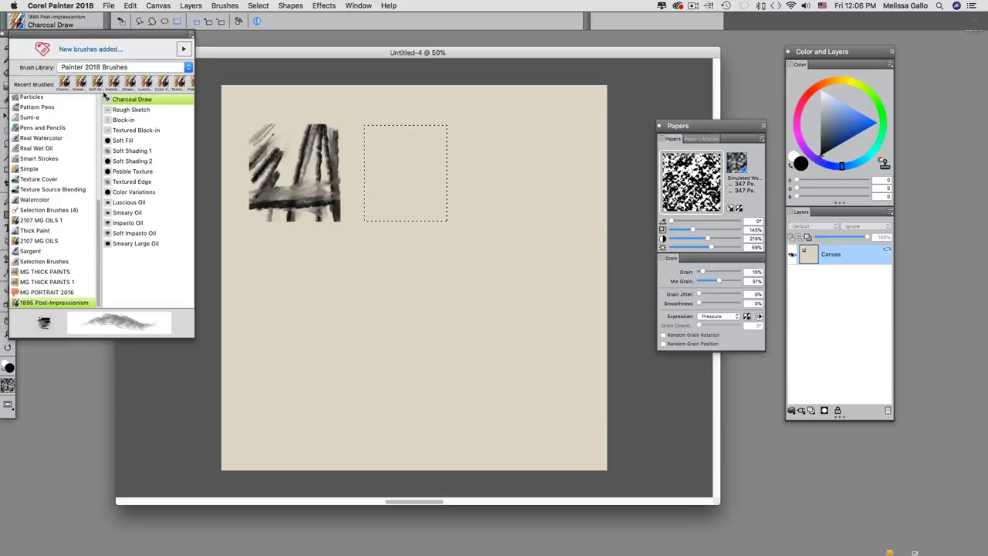
{"action": "left_click", "coordinate": [397, 156]}
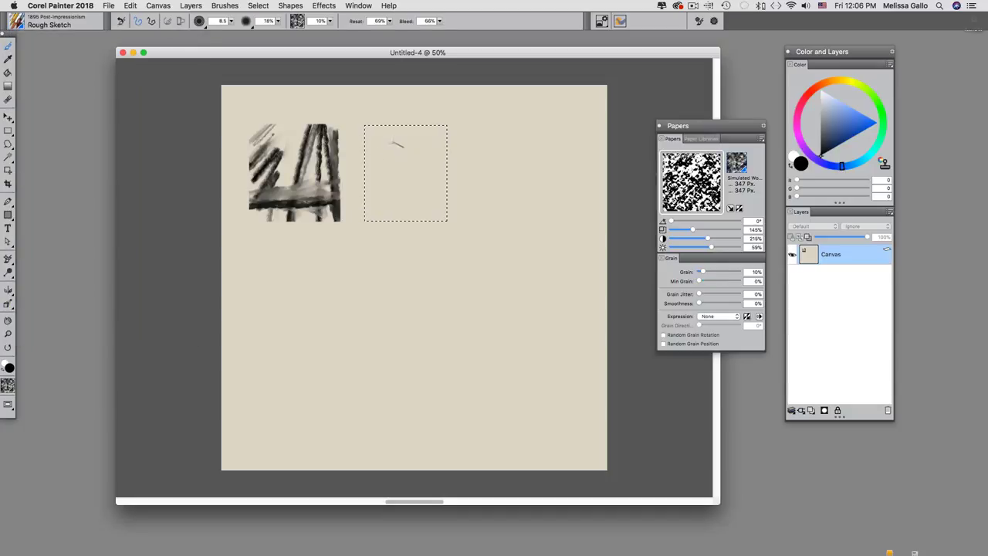
Fill the second selection with black crisscrossing Rough Sketch strokes, then clear the selection
{"action": "left_click_drag", "start_coordinate": [412, 124], "coordinate": [386, 208]}
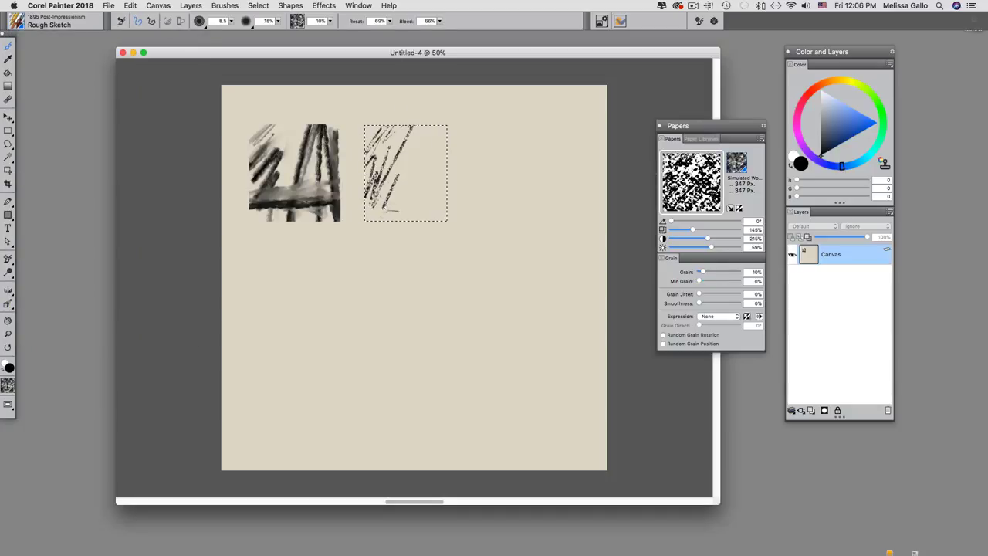
{"action": "left_click_drag", "start_coordinate": [417, 147], "coordinate": [400, 220]}
{"action": "left_click_drag", "start_coordinate": [427, 125], "coordinate": [420, 207]}
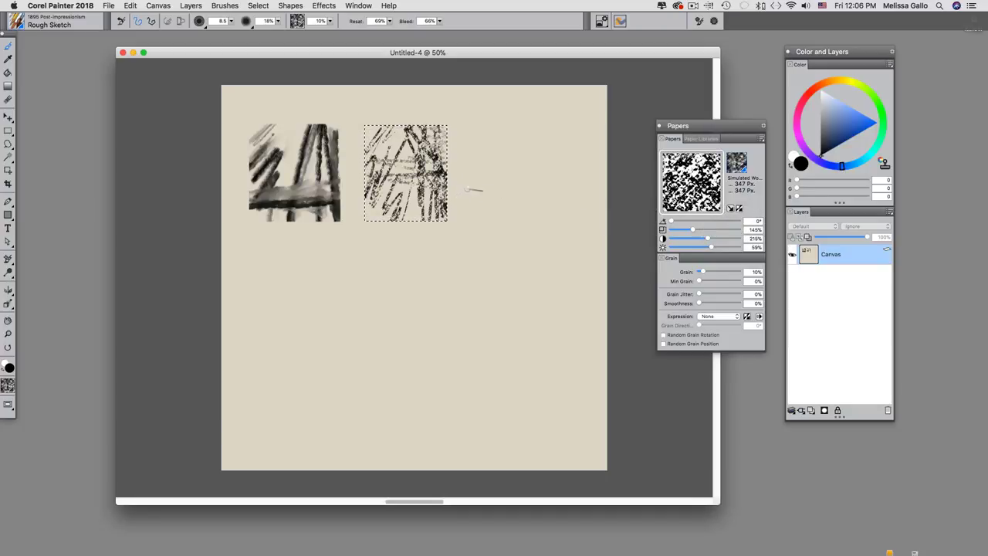
{"action": "key", "text": "super+d"}
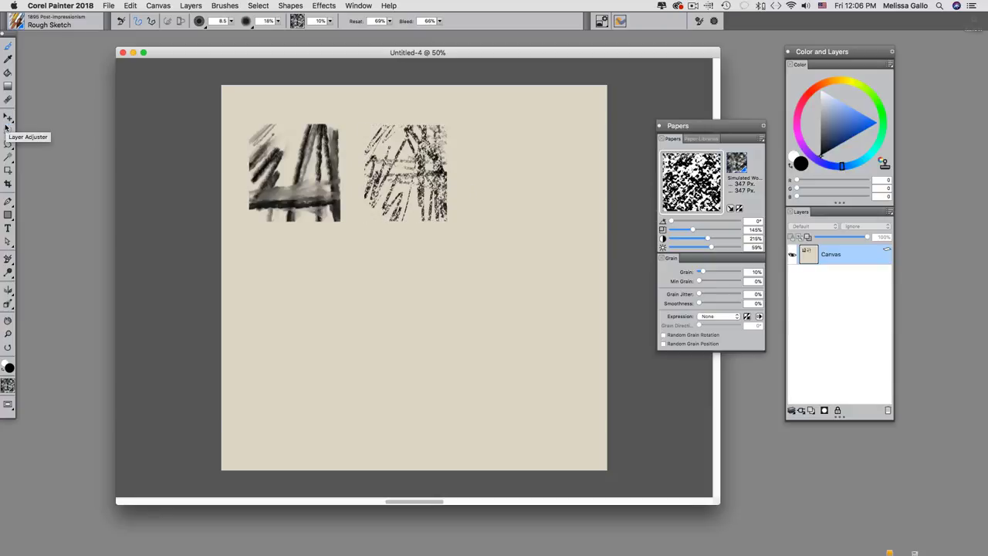
Fill a new roughly square selection beside the Rough Sketch swatch with dense black Block-in strokes, and clear the selection
{"action": "left_click", "coordinate": [8, 130]}
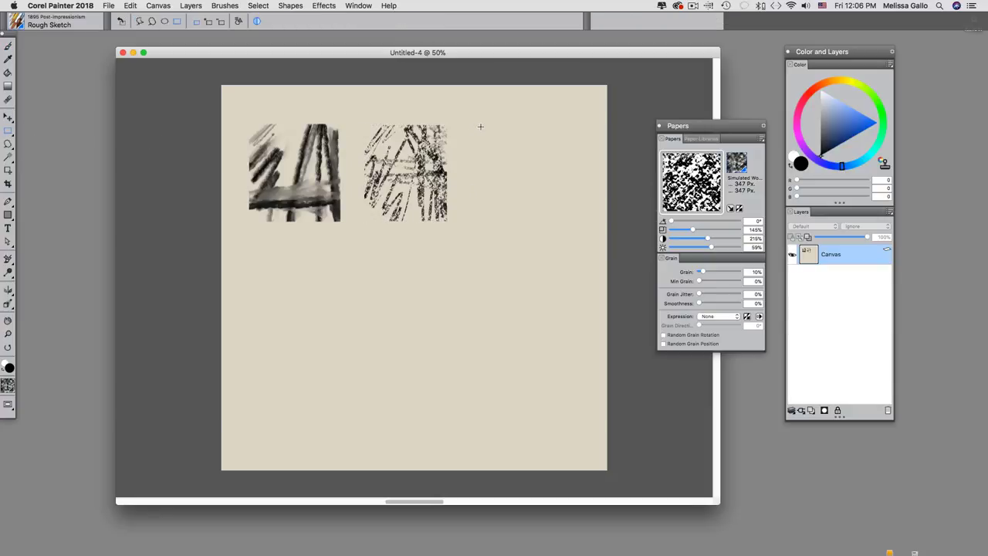
{"action": "left_click_drag", "start_coordinate": [516, 194], "coordinate": [566, 220]}
{"action": "key", "text": "b"}
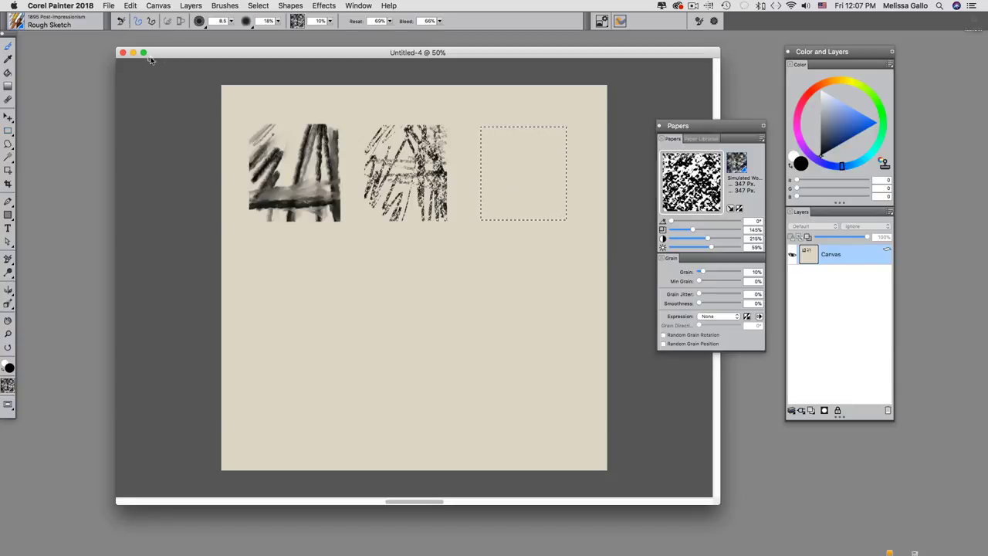
{"action": "left_click", "coordinate": [18, 23]}
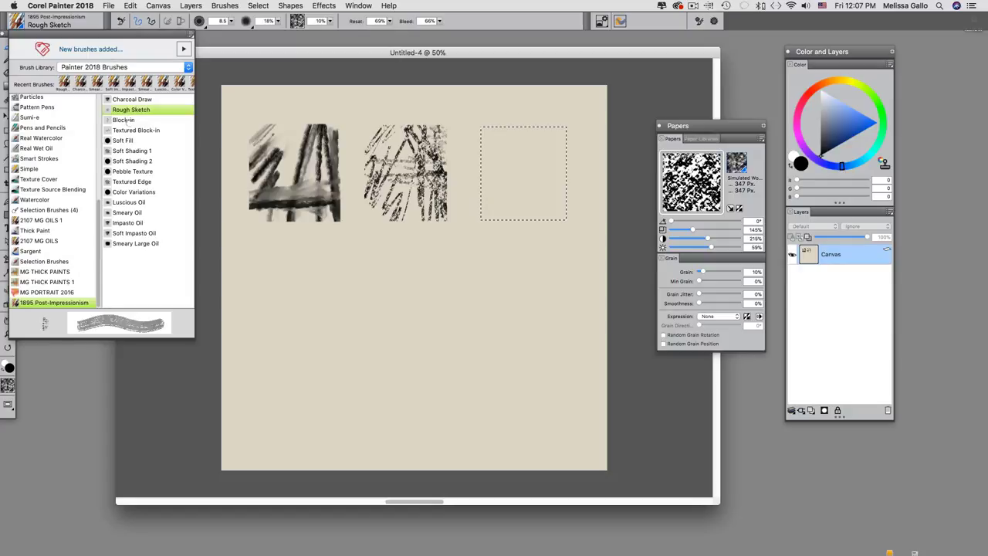
{"action": "left_click", "coordinate": [131, 121]}
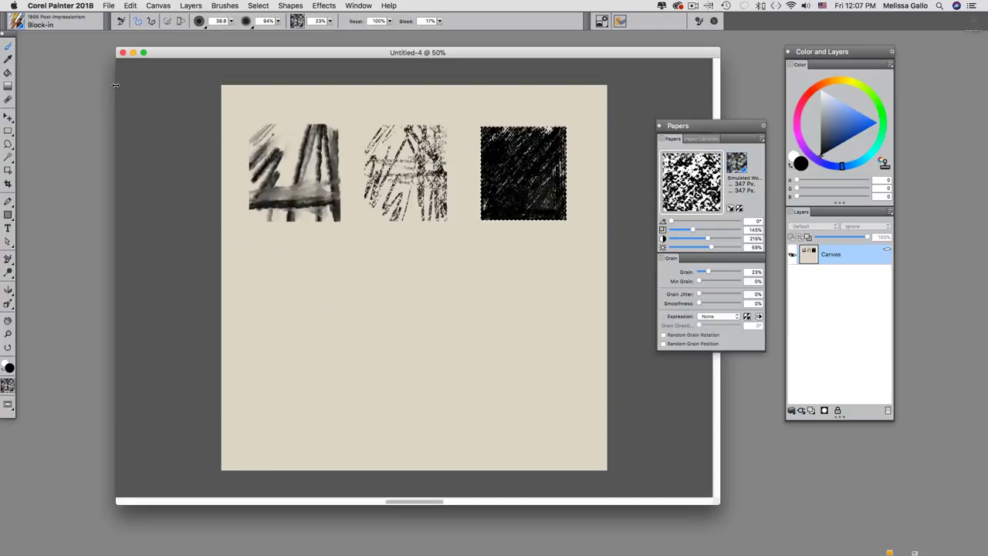
{"action": "key", "text": "super+d"}
Make a roughly square selection below the charcoal swatch and choose the Textured Block-in brush from 1895 Post-Impressionism
{"action": "left_click", "coordinate": [7, 131]}
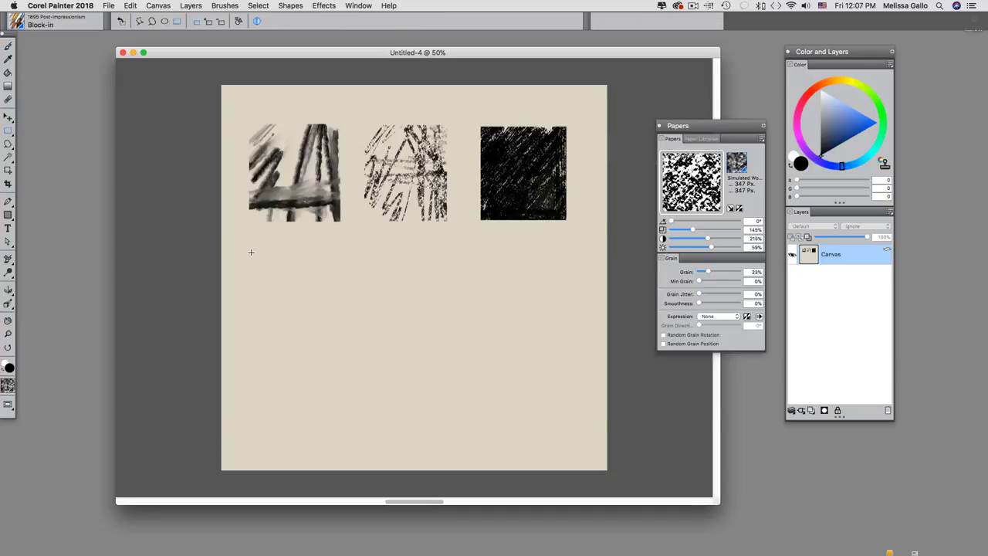
{"action": "left_click_drag", "start_coordinate": [299, 320], "coordinate": [338, 349]}
{"action": "key", "text": "b"}
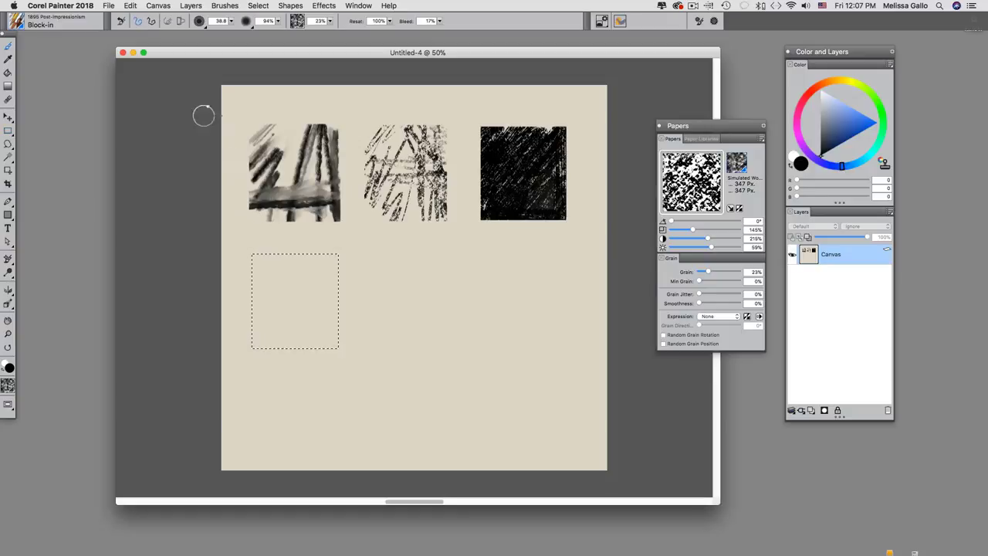
{"action": "left_click", "coordinate": [22, 27]}
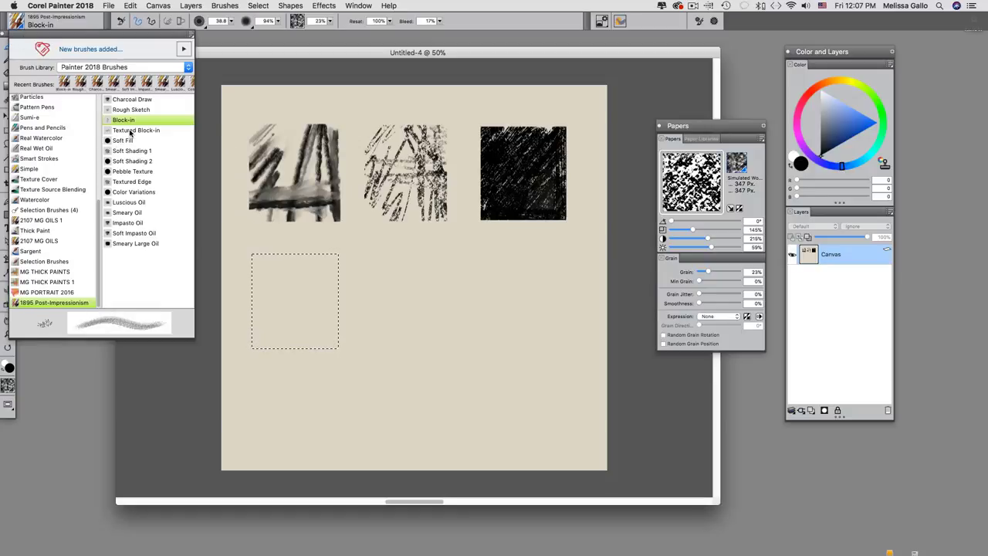
{"action": "left_click", "coordinate": [136, 130]}
Fill the selection below the charcoal swatch with black, mostly diagonal Textured Block-in strokes, and clear the selection
{"action": "left_click_drag", "start_coordinate": [288, 254], "coordinate": [262, 295]}
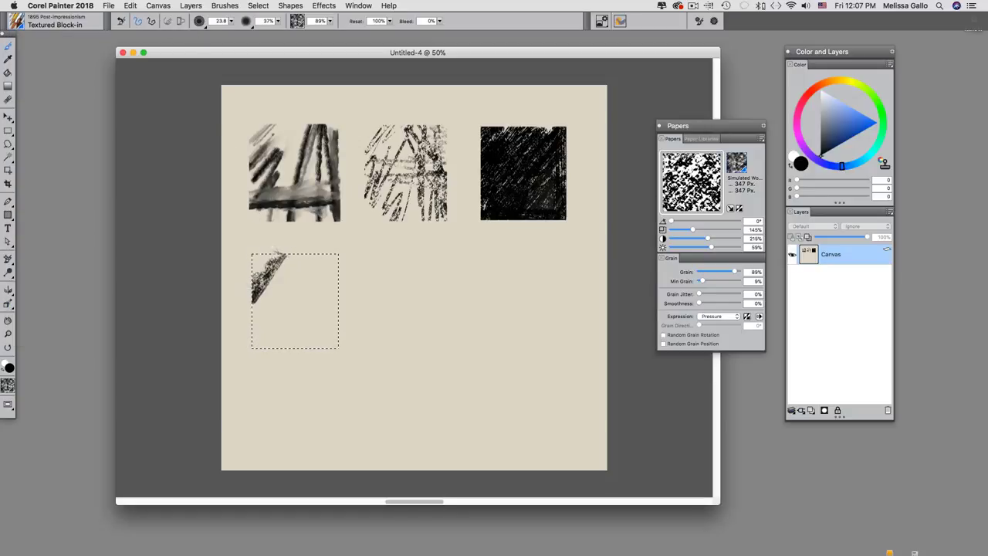
{"action": "mouse_move", "coordinate": [274, 256]}
{"action": "left_mouse_down"}
{"action": "mouse_move", "coordinate": [261, 326]}
{"action": "mouse_move", "coordinate": [289, 327]}
{"action": "mouse_move", "coordinate": [302, 345]}
{"action": "mouse_move", "coordinate": [337, 285]}
{"action": "mouse_move", "coordinate": [339, 348]}
{"action": "mouse_move", "coordinate": [320, 316]}
{"action": "mouse_move", "coordinate": [307, 341]}
{"action": "mouse_move", "coordinate": [304, 328]}
{"action": "mouse_move", "coordinate": [242, 324]}
{"action": "mouse_move", "coordinate": [294, 335]}
{"action": "mouse_move", "coordinate": [309, 288]}
{"action": "mouse_move", "coordinate": [300, 282]}
{"action": "mouse_move", "coordinate": [313, 279]}
{"action": "mouse_move", "coordinate": [327, 300]}
{"action": "left_mouse_up"}
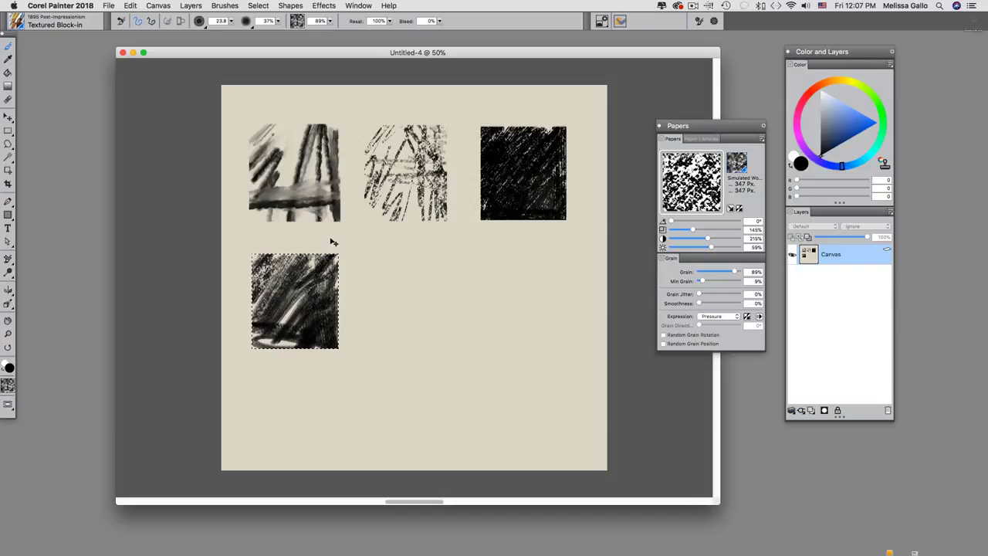
{"action": "key", "text": "super+d"}
Try broad Textured Block-in strokes at size 90.6 in the empty area beside its swatch, and undo them all
{"action": "mouse_move", "coordinate": [387, 305]}
{"action": "left_mouse_down"}
{"action": "mouse_move", "coordinate": [449, 282]}
{"action": "mouse_move", "coordinate": [391, 294]}
{"action": "mouse_move", "coordinate": [419, 293]}
{"action": "mouse_move", "coordinate": [417, 352]}
{"action": "left_mouse_up"}
{"action": "mouse_move", "coordinate": [420, 317]}
{"action": "left_mouse_down"}
{"action": "mouse_move", "coordinate": [449, 290]}
{"action": "mouse_move", "coordinate": [443, 307]}
{"action": "mouse_move", "coordinate": [407, 293]}
{"action": "mouse_move", "coordinate": [453, 271]}
{"action": "mouse_move", "coordinate": [457, 344]}
{"action": "mouse_move", "coordinate": [434, 297]}
{"action": "mouse_move", "coordinate": [449, 285]}
{"action": "mouse_move", "coordinate": [464, 302]}
{"action": "mouse_move", "coordinate": [515, 272]}
{"action": "mouse_move", "coordinate": [457, 294]}
{"action": "mouse_move", "coordinate": [531, 278]}
{"action": "mouse_move", "coordinate": [484, 313]}
{"action": "mouse_move", "coordinate": [515, 305]}
{"action": "mouse_move", "coordinate": [488, 309]}
{"action": "mouse_move", "coordinate": [496, 343]}
{"action": "mouse_move", "coordinate": [480, 349]}
{"action": "mouse_move", "coordinate": [484, 333]}
{"action": "mouse_move", "coordinate": [476, 348]}
{"action": "mouse_move", "coordinate": [436, 350]}
{"action": "mouse_move", "coordinate": [482, 364]}
{"action": "mouse_move", "coordinate": [485, 341]}
{"action": "mouse_move", "coordinate": [471, 396]}
{"action": "mouse_move", "coordinate": [447, 375]}
{"action": "mouse_move", "coordinate": [444, 353]}
{"action": "mouse_move", "coordinate": [438, 361]}
{"action": "mouse_move", "coordinate": [431, 351]}
{"action": "mouse_move", "coordinate": [434, 307]}
{"action": "mouse_move", "coordinate": [453, 327]}
{"action": "mouse_move", "coordinate": [438, 318]}
{"action": "mouse_move", "coordinate": [487, 290]}
{"action": "left_mouse_up"}
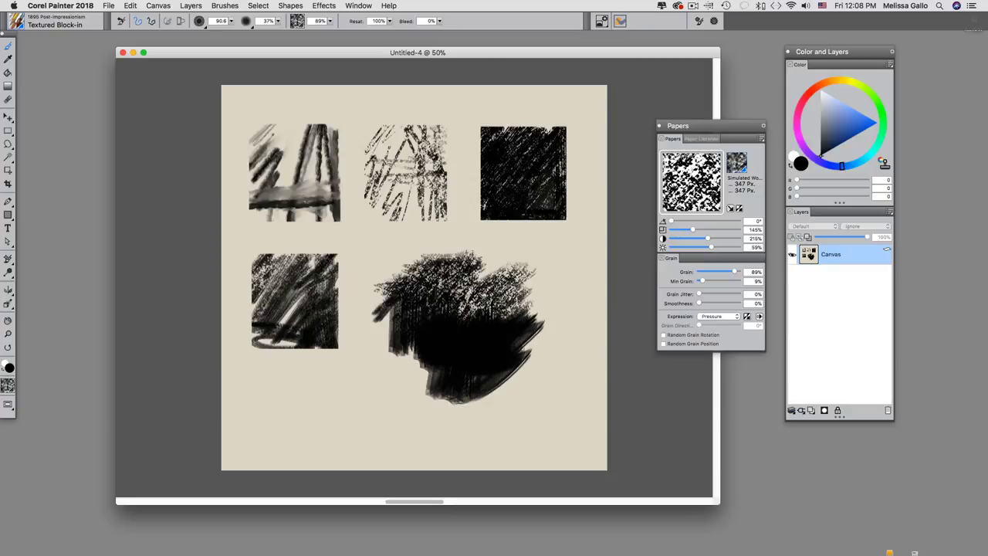
{"action": "key", "text": "super+z"}
{"action": "key", "text": "super+z"}
{"action": "key", "text": "super+z"}
{"action": "key", "text": "super+z"}
{"action": "key", "text": "super+z"}
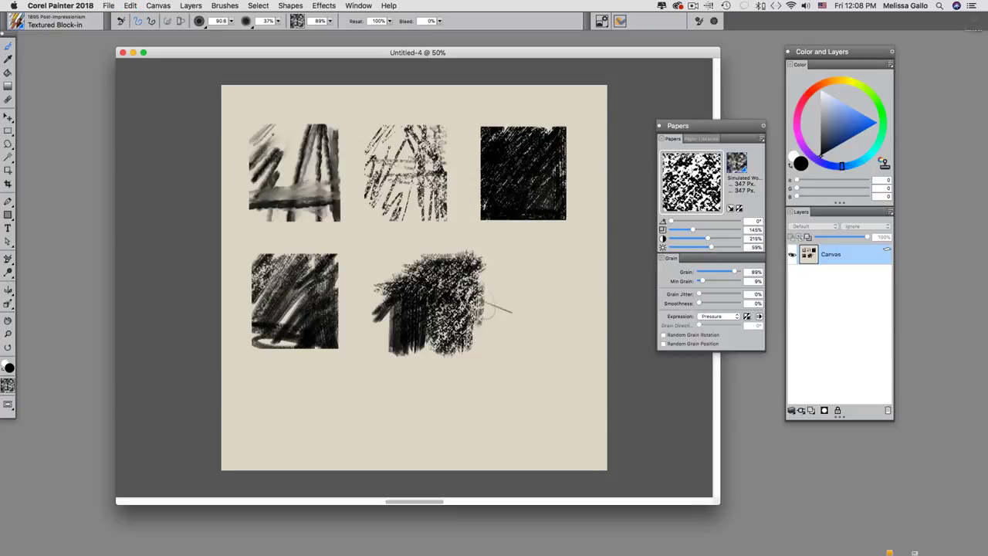
{"action": "key", "text": "super+z"}
{"action": "key", "text": "super+z"}
{"action": "key", "text": "super+z"}
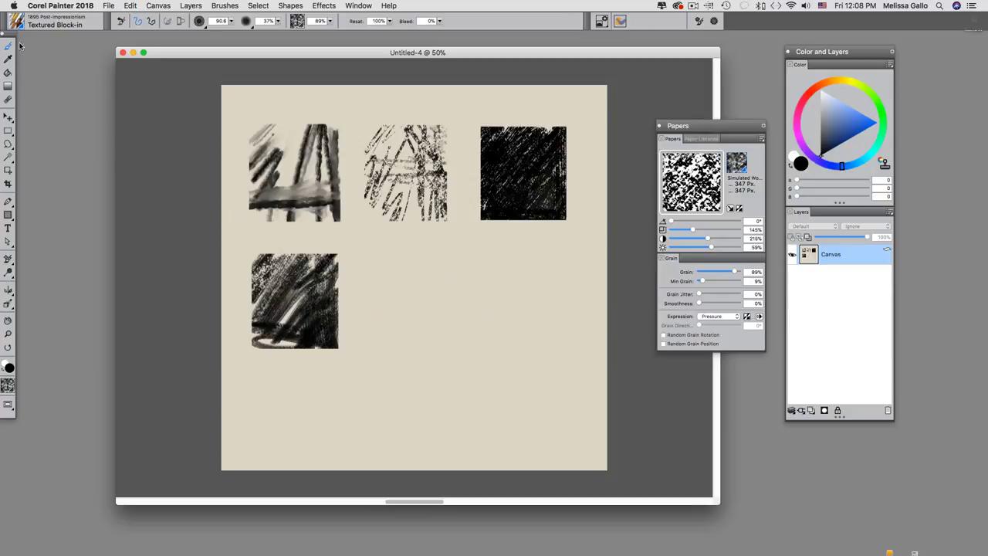
Make a roughly square selection beside the Textured Block-in swatch and choose the Soft Fill brush
{"action": "left_click", "coordinate": [8, 131]}
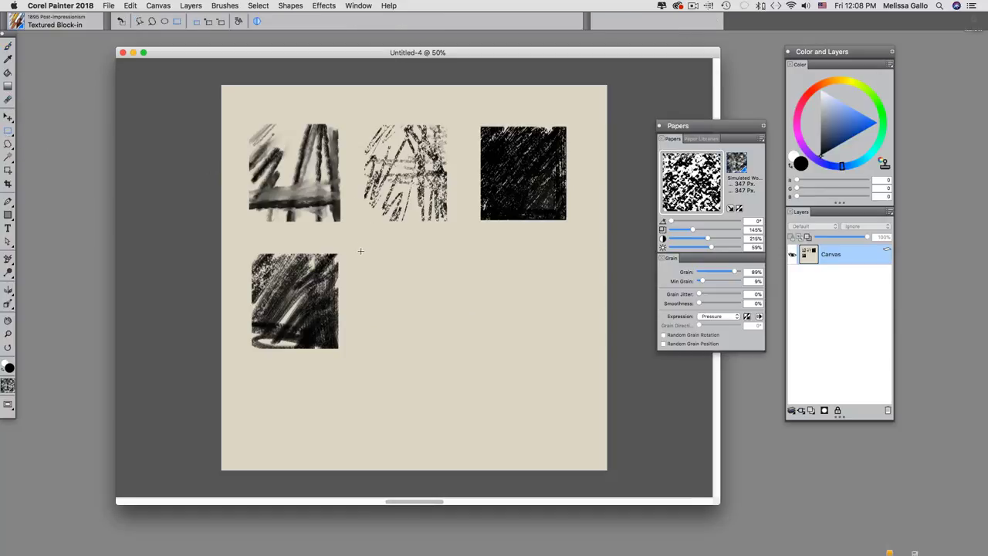
{"action": "left_click_drag", "start_coordinate": [428, 331], "coordinate": [449, 347]}
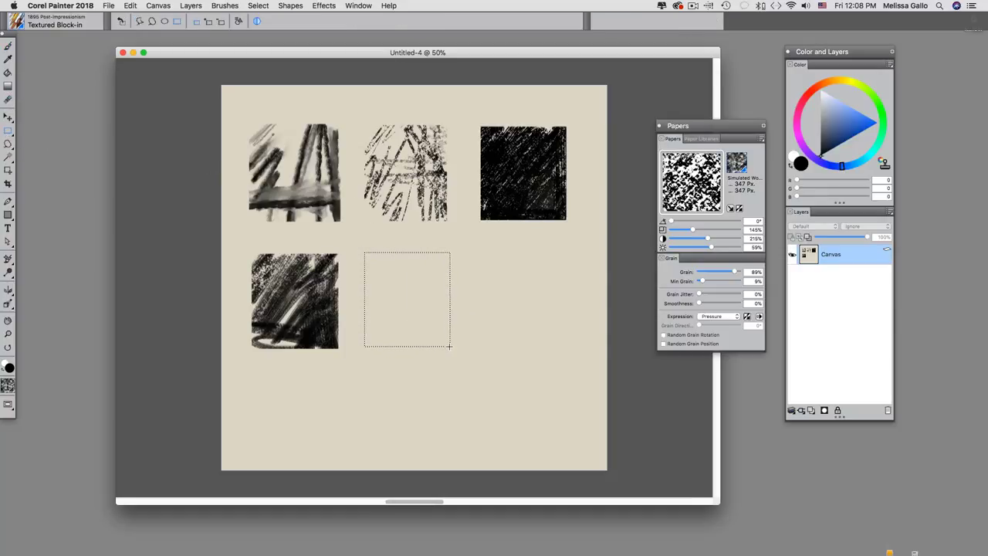
{"action": "left_click", "coordinate": [17, 24]}
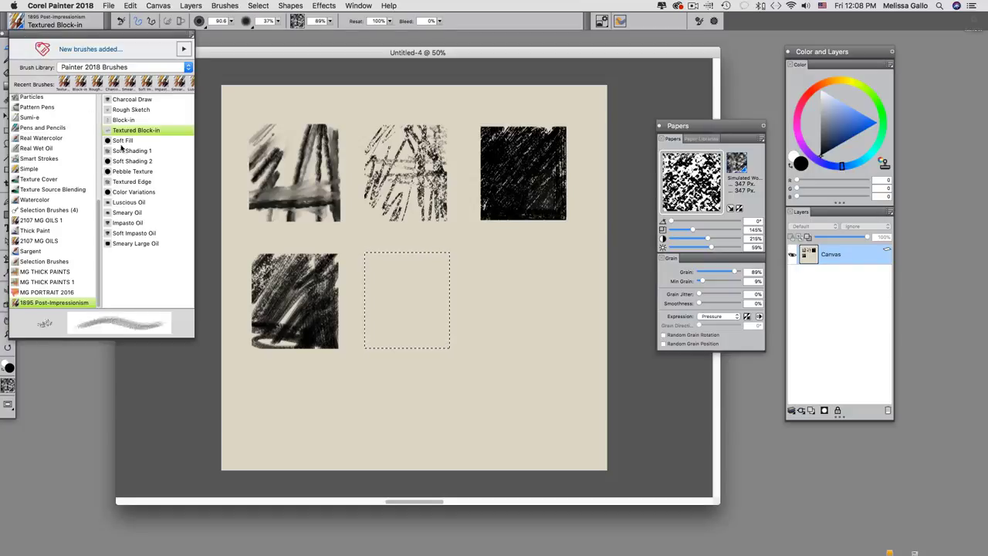
{"action": "left_click", "coordinate": [122, 141]}
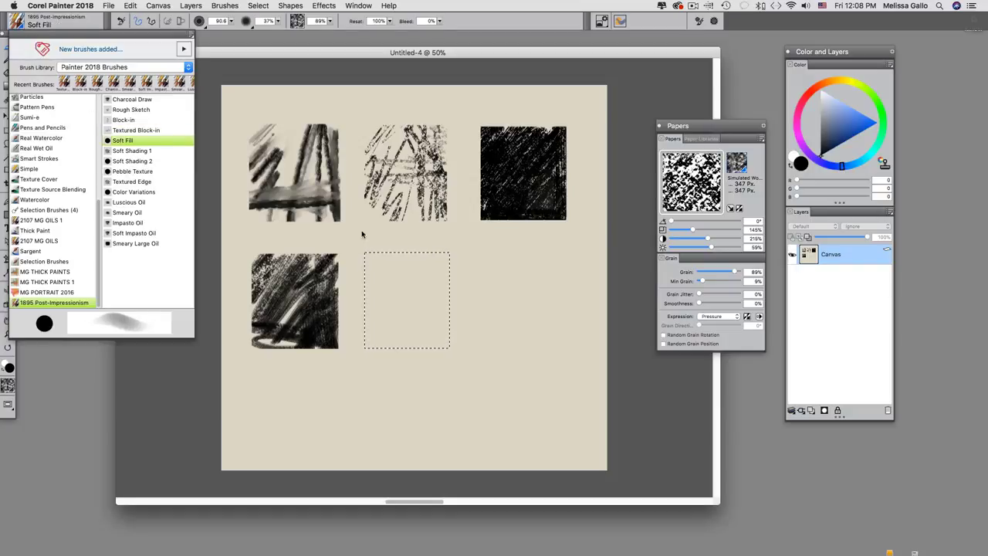
Cover the selection below the Rough Sketch swatch with nearly solid black Soft Fill strokes, and clear the selection
{"action": "left_click", "coordinate": [390, 271]}
{"action": "mouse_move", "coordinate": [378, 259]}
{"action": "left_mouse_down"}
{"action": "mouse_move", "coordinate": [410, 305]}
{"action": "mouse_move", "coordinate": [376, 307]}
{"action": "mouse_move", "coordinate": [370, 259]}
{"action": "mouse_move", "coordinate": [390, 278]}
{"action": "mouse_move", "coordinate": [444, 262]}
{"action": "mouse_move", "coordinate": [385, 313]}
{"action": "mouse_move", "coordinate": [448, 322]}
{"action": "mouse_move", "coordinate": [441, 347]}
{"action": "mouse_move", "coordinate": [508, 287]}
{"action": "left_mouse_up"}
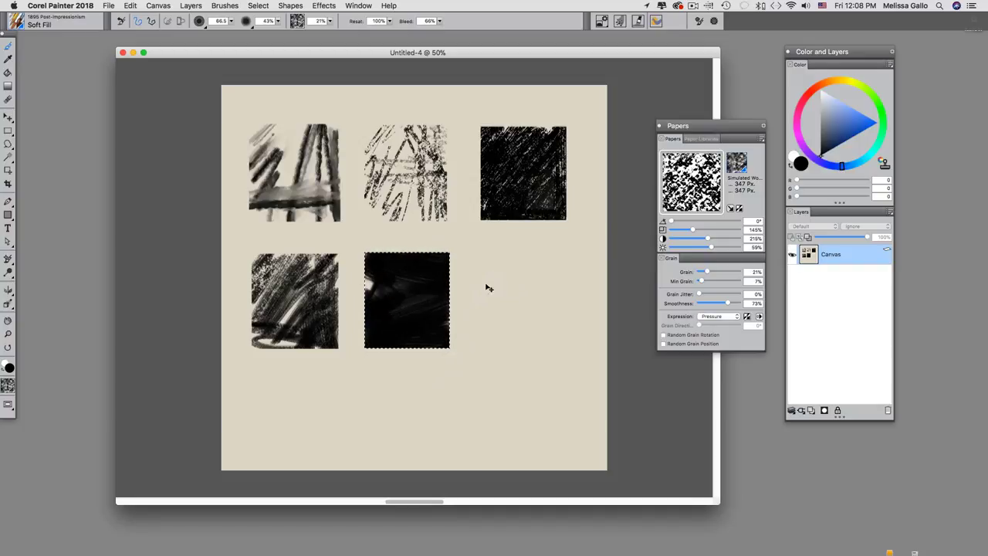
{"action": "key", "text": "super+d"}
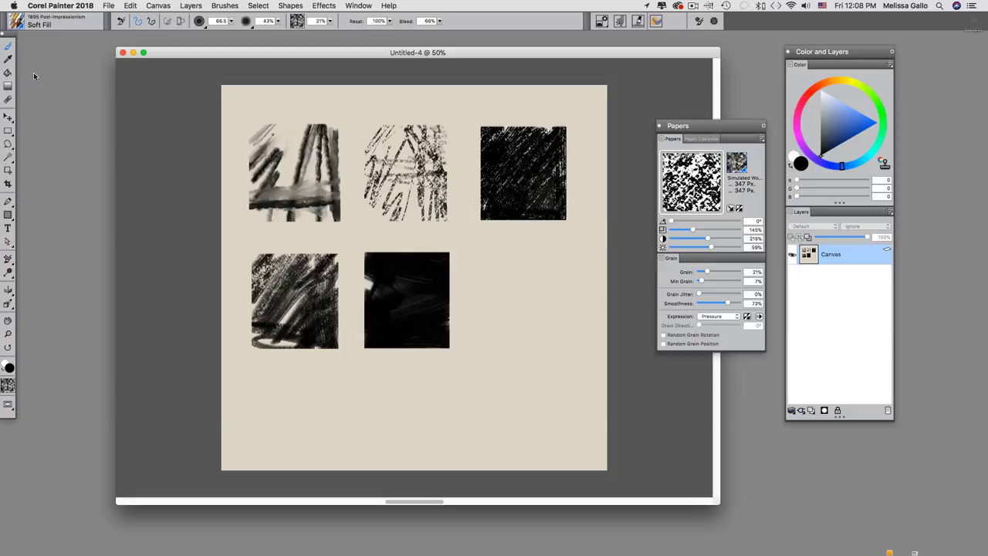
Make a roughly square selection below the Block-in swatch and fill it with soft grey Soft Shading 1 strokes
{"action": "left_click", "coordinate": [9, 131]}
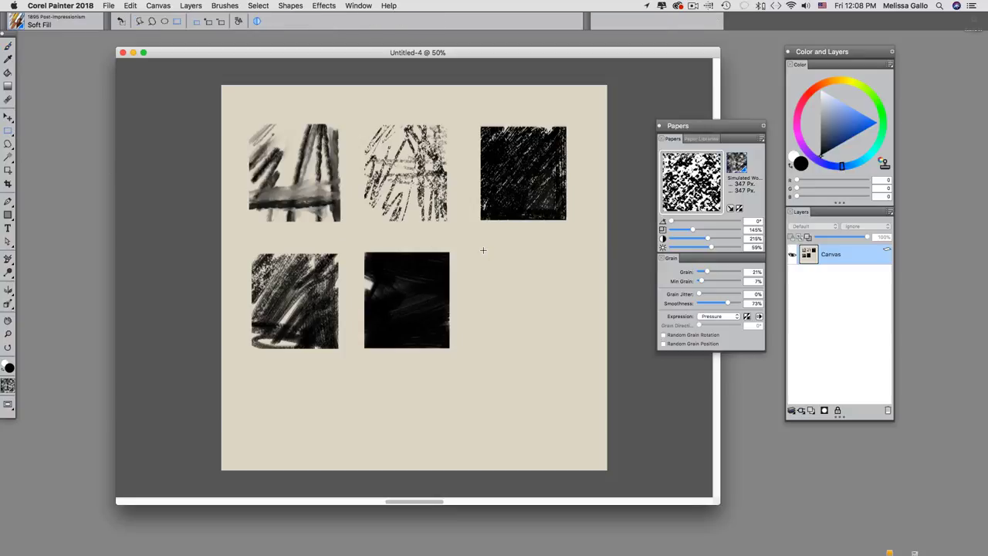
{"action": "left_click_drag", "start_coordinate": [528, 320], "coordinate": [569, 347]}
{"action": "left_click", "coordinate": [20, 25]}
{"action": "left_click", "coordinate": [132, 151]}
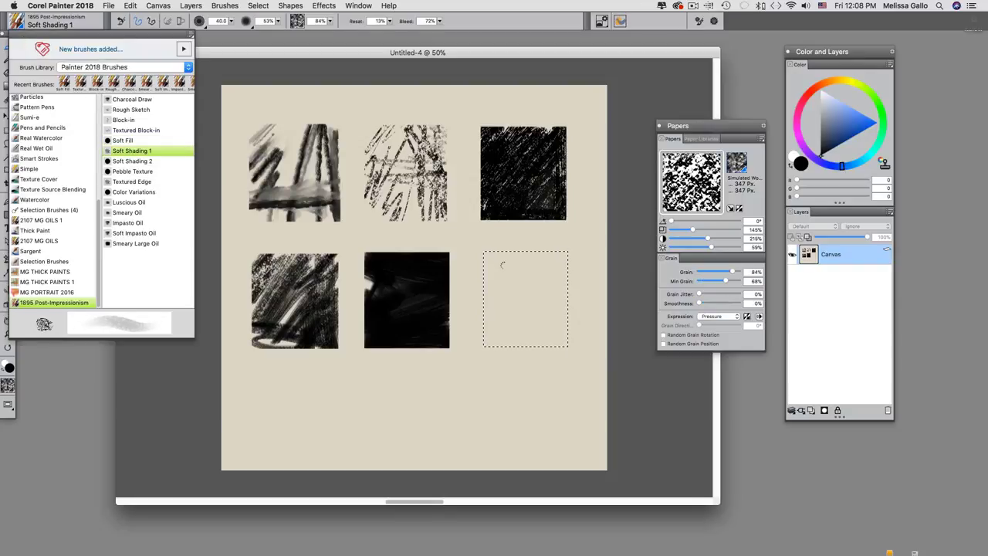
{"action": "mouse_move", "coordinate": [490, 270]}
{"action": "left_mouse_down"}
{"action": "mouse_move", "coordinate": [575, 258]}
{"action": "mouse_move", "coordinate": [473, 276]}
{"action": "mouse_move", "coordinate": [547, 282]}
{"action": "mouse_move", "coordinate": [481, 306]}
{"action": "mouse_move", "coordinate": [503, 264]}
{"action": "mouse_move", "coordinate": [502, 336]}
{"action": "mouse_move", "coordinate": [490, 300]}
{"action": "mouse_move", "coordinate": [495, 292]}
{"action": "mouse_move", "coordinate": [507, 354]}
{"action": "mouse_move", "coordinate": [522, 291]}
{"action": "mouse_move", "coordinate": [540, 338]}
{"action": "mouse_move", "coordinate": [578, 339]}
{"action": "mouse_move", "coordinate": [526, 338]}
{"action": "mouse_move", "coordinate": [520, 311]}
{"action": "mouse_move", "coordinate": [578, 290]}
{"action": "mouse_move", "coordinate": [505, 286]}
{"action": "mouse_move", "coordinate": [541, 264]}
{"action": "mouse_move", "coordinate": [518, 281]}
{"action": "mouse_move", "coordinate": [521, 269]}
{"action": "mouse_move", "coordinate": [547, 324]}
{"action": "mouse_move", "coordinate": [566, 241]}
{"action": "mouse_move", "coordinate": [563, 322]}
{"action": "mouse_move", "coordinate": [546, 285]}
{"action": "mouse_move", "coordinate": [547, 350]}
{"action": "mouse_move", "coordinate": [512, 292]}
{"action": "mouse_move", "coordinate": [499, 337]}
{"action": "mouse_move", "coordinate": [481, 328]}
{"action": "mouse_move", "coordinate": [565, 322]}
{"action": "mouse_move", "coordinate": [481, 302]}
{"action": "mouse_move", "coordinate": [510, 296]}
{"action": "left_mouse_up"}
{"action": "left_click_drag", "start_coordinate": [568, 271], "coordinate": [581, 263]}
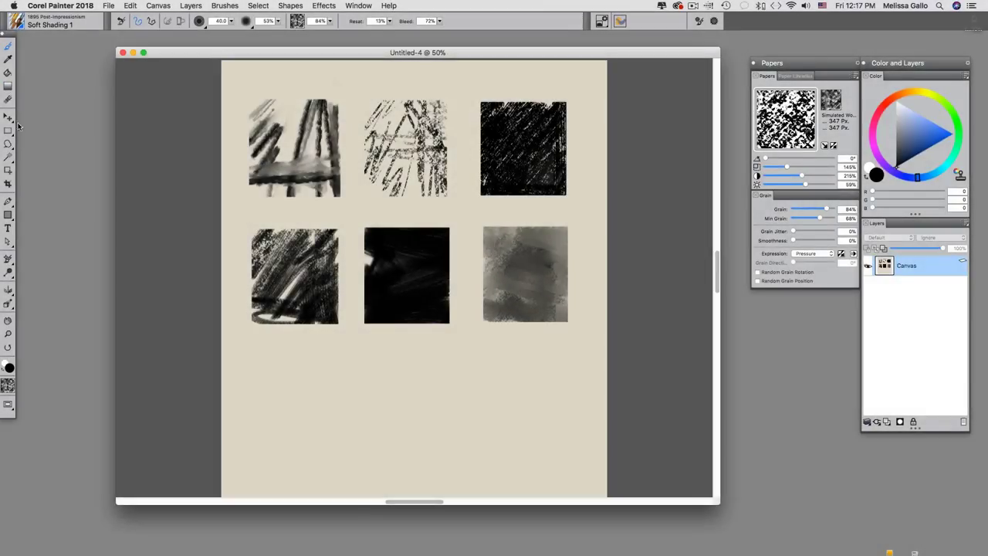
Make a roughly square selection below the Textured Block-in swatch and fill it with diagonal and vertical Soft Shading 2 strokes
{"action": "left_click", "coordinate": [9, 133]}
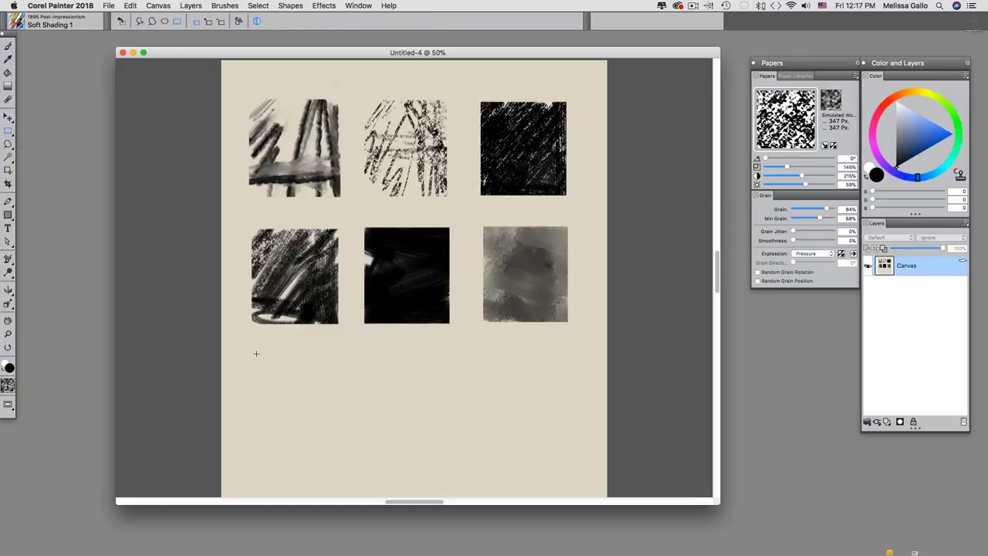
{"action": "left_click_drag", "start_coordinate": [289, 401], "coordinate": [338, 448]}
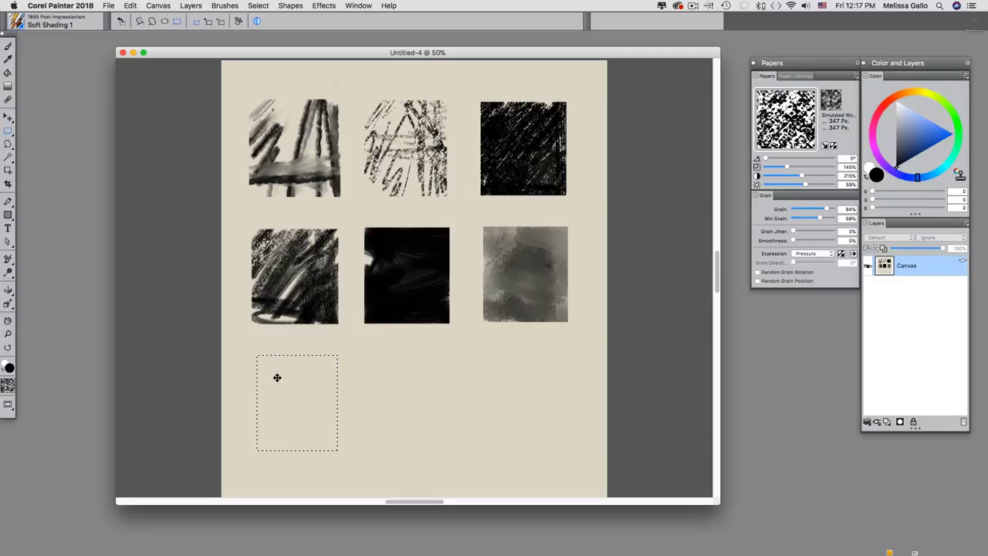
{"action": "key", "text": "b"}
{"action": "left_click", "coordinate": [20, 25]}
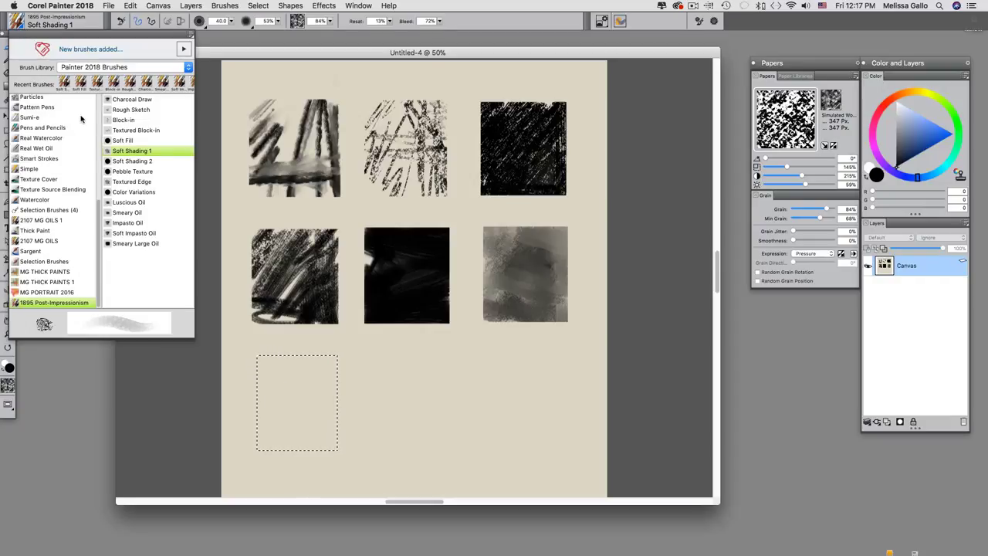
{"action": "left_click", "coordinate": [136, 162]}
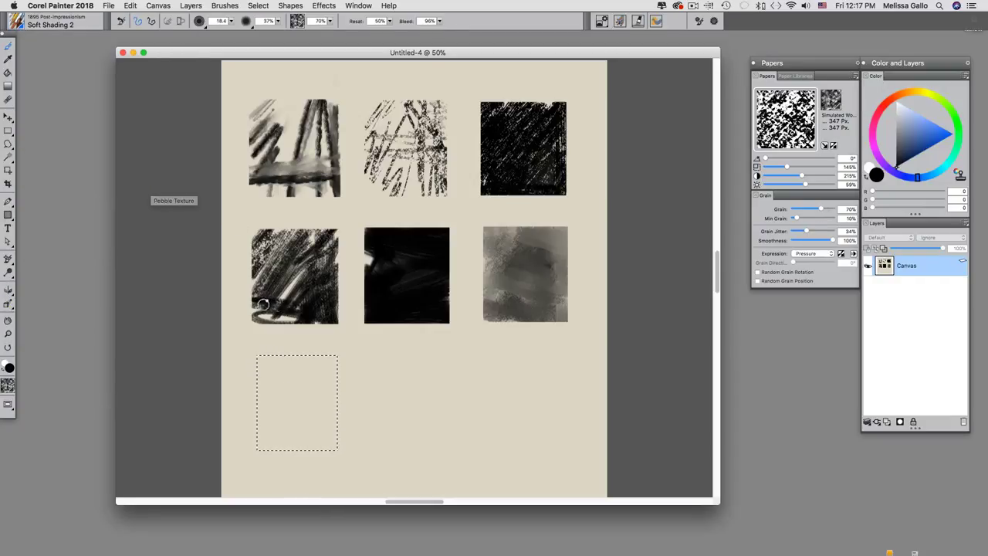
{"action": "mouse_move", "coordinate": [272, 348]}
{"action": "left_mouse_down"}
{"action": "mouse_move", "coordinate": [312, 352]}
{"action": "mouse_move", "coordinate": [247, 435]}
{"action": "left_mouse_up"}
{"action": "mouse_move", "coordinate": [313, 361]}
{"action": "left_mouse_down"}
{"action": "mouse_move", "coordinate": [303, 454]}
{"action": "mouse_move", "coordinate": [297, 401]}
{"action": "mouse_move", "coordinate": [320, 392]}
{"action": "mouse_move", "coordinate": [339, 365]}
{"action": "mouse_move", "coordinate": [345, 444]}
{"action": "mouse_move", "coordinate": [325, 448]}
{"action": "mouse_move", "coordinate": [278, 394]}
{"action": "mouse_move", "coordinate": [275, 444]}
{"action": "left_mouse_up"}
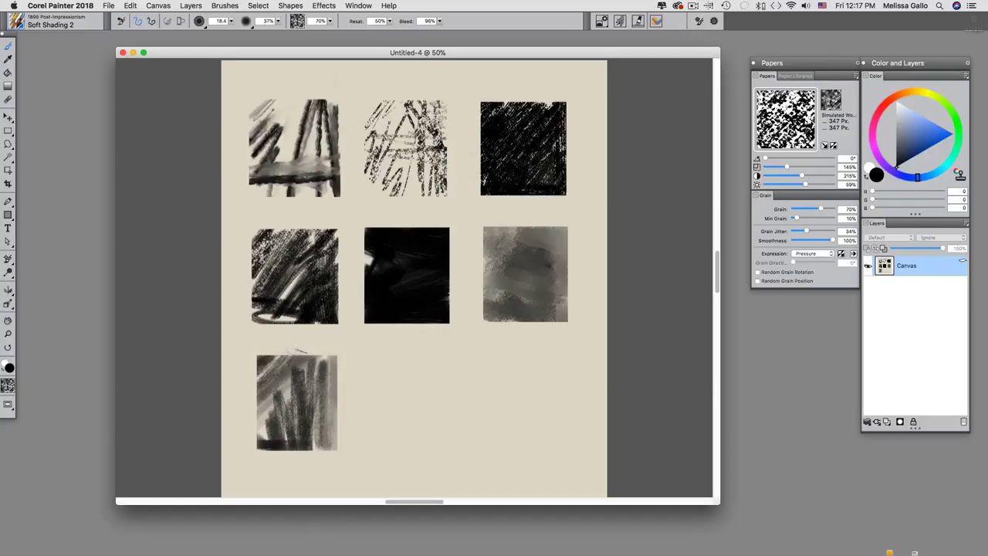
Make a roughly square selection below the Soft Fill swatch and choose the Pebble Texture brush
{"action": "left_click", "coordinate": [8, 131]}
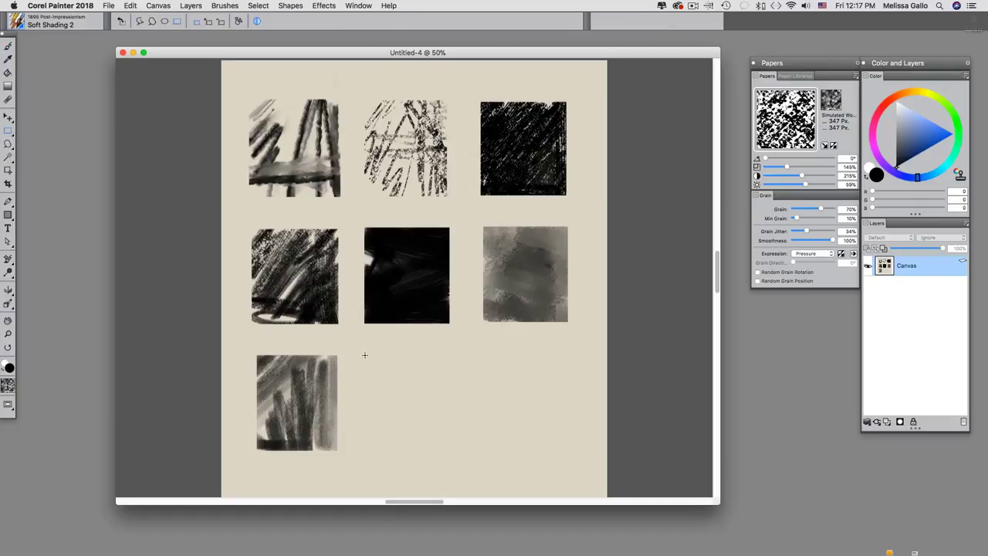
{"action": "left_click_drag", "start_coordinate": [436, 437], "coordinate": [450, 448]}
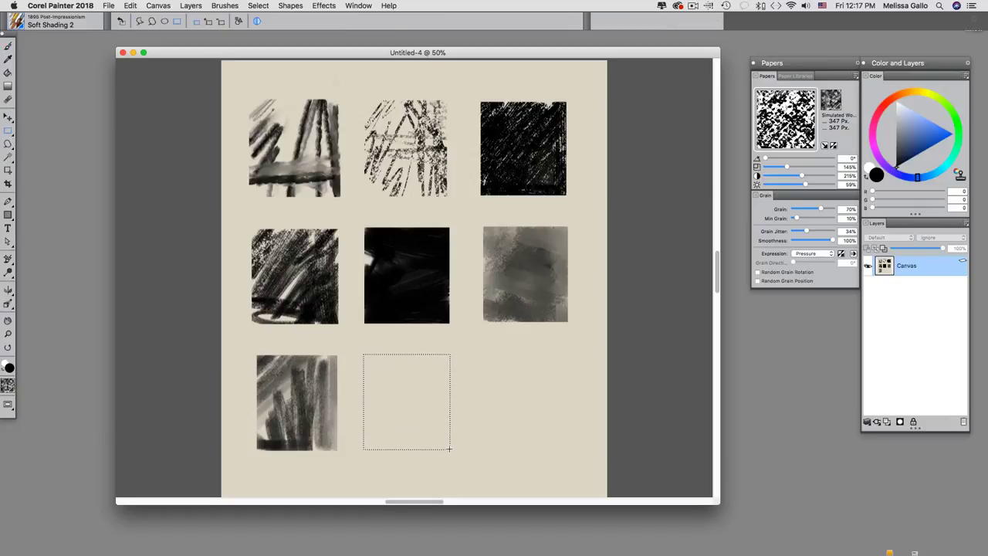
{"action": "left_click", "coordinate": [19, 22]}
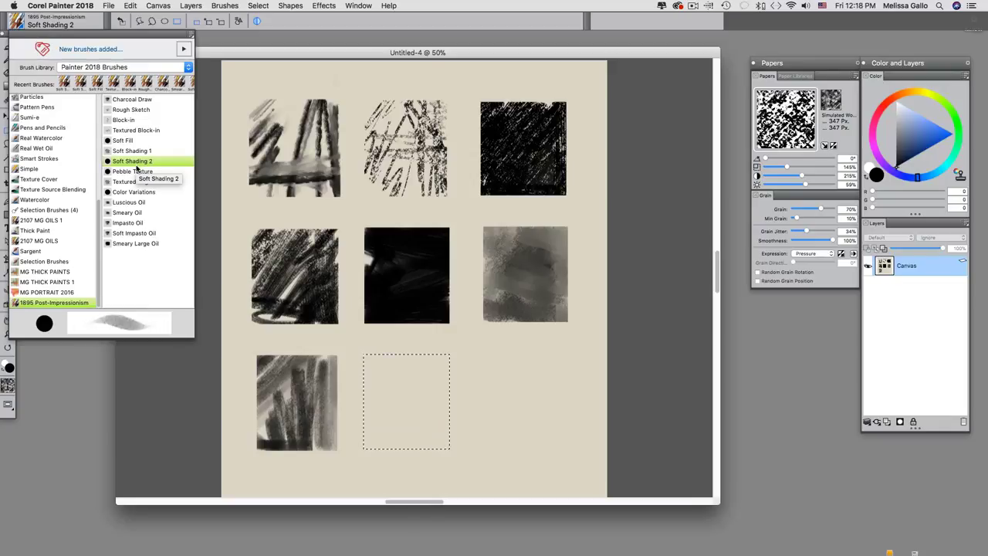
{"action": "left_click", "coordinate": [132, 170]}
Fill the selection below the Soft Fill swatch with overlapping dark Pebble Texture strokes, and clear the selection
{"action": "mouse_move", "coordinate": [397, 376]}
{"action": "left_mouse_down"}
{"action": "mouse_move", "coordinate": [359, 400]}
{"action": "mouse_move", "coordinate": [366, 363]}
{"action": "mouse_move", "coordinate": [373, 391]}
{"action": "mouse_move", "coordinate": [401, 396]}
{"action": "mouse_move", "coordinate": [436, 357]}
{"action": "mouse_move", "coordinate": [434, 406]}
{"action": "mouse_move", "coordinate": [466, 416]}
{"action": "mouse_move", "coordinate": [356, 416]}
{"action": "mouse_move", "coordinate": [438, 430]}
{"action": "mouse_move", "coordinate": [368, 407]}
{"action": "mouse_move", "coordinate": [431, 434]}
{"action": "mouse_move", "coordinate": [365, 451]}
{"action": "mouse_move", "coordinate": [443, 447]}
{"action": "mouse_move", "coordinate": [454, 356]}
{"action": "left_mouse_up"}
{"action": "left_click_drag", "start_coordinate": [376, 354], "coordinate": [397, 359]}
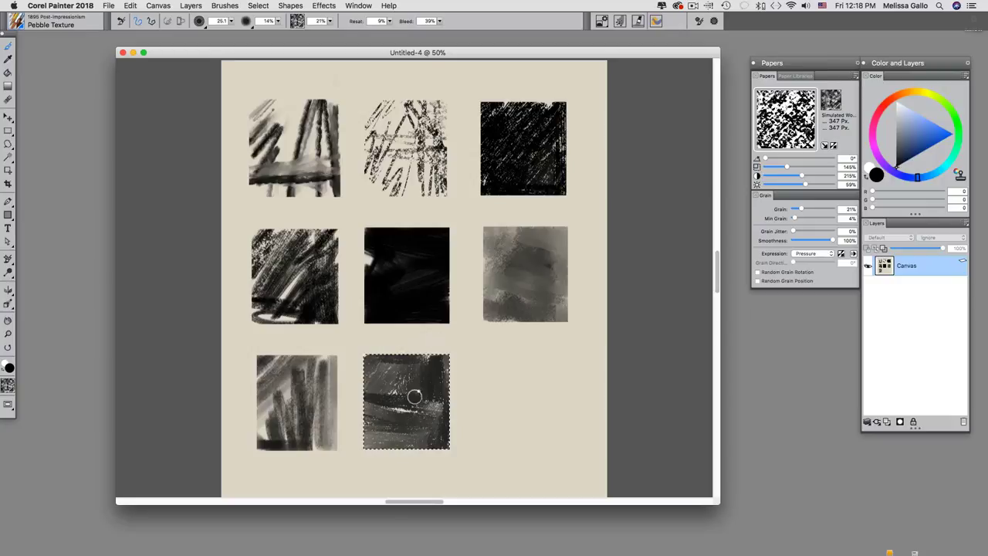
{"action": "mouse_move", "coordinate": [415, 396]}
{"action": "left_mouse_down"}
{"action": "mouse_move", "coordinate": [396, 417]}
{"action": "mouse_move", "coordinate": [402, 442]}
{"action": "left_mouse_up"}
{"action": "key", "text": "super+d"}
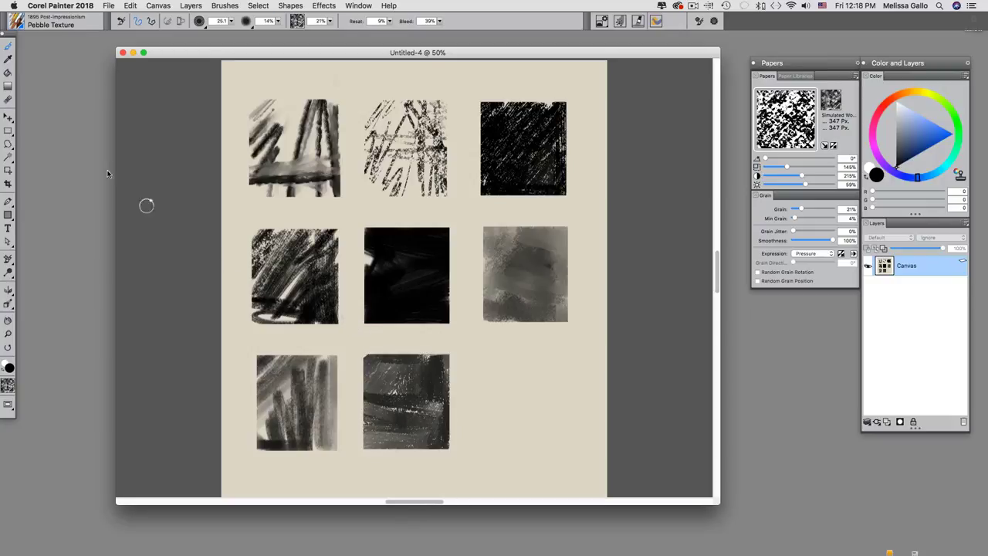
Make a roughly square selection below the Soft Shading 1 swatch and choose the Textured Edge brush
{"action": "left_click", "coordinate": [9, 133]}
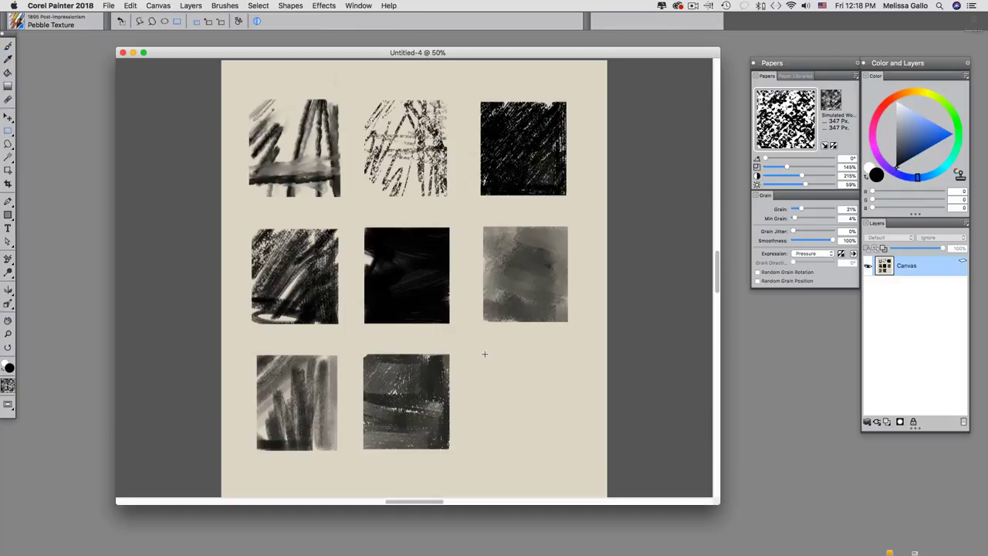
{"action": "left_click_drag", "start_coordinate": [553, 447], "coordinate": [563, 451]}
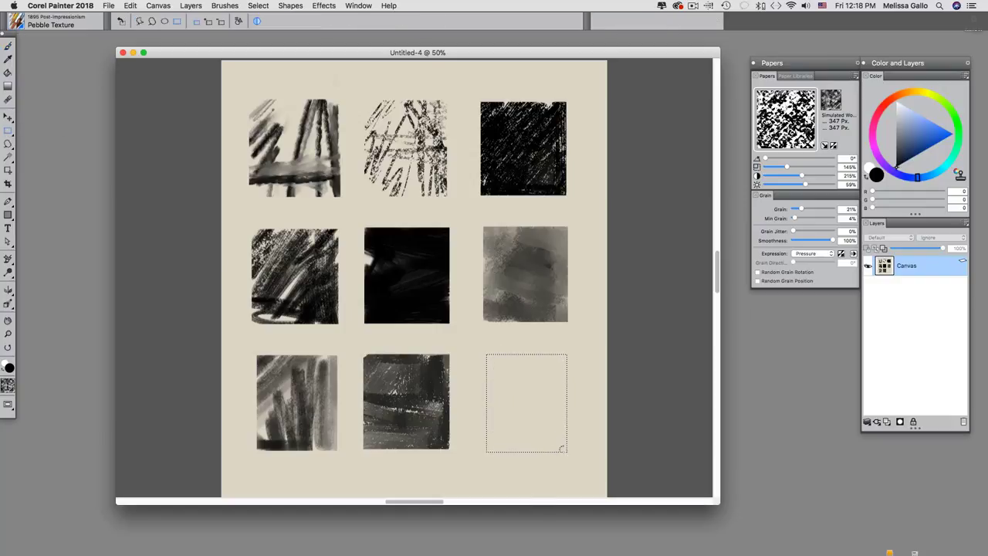
{"action": "left_click", "coordinate": [20, 27]}
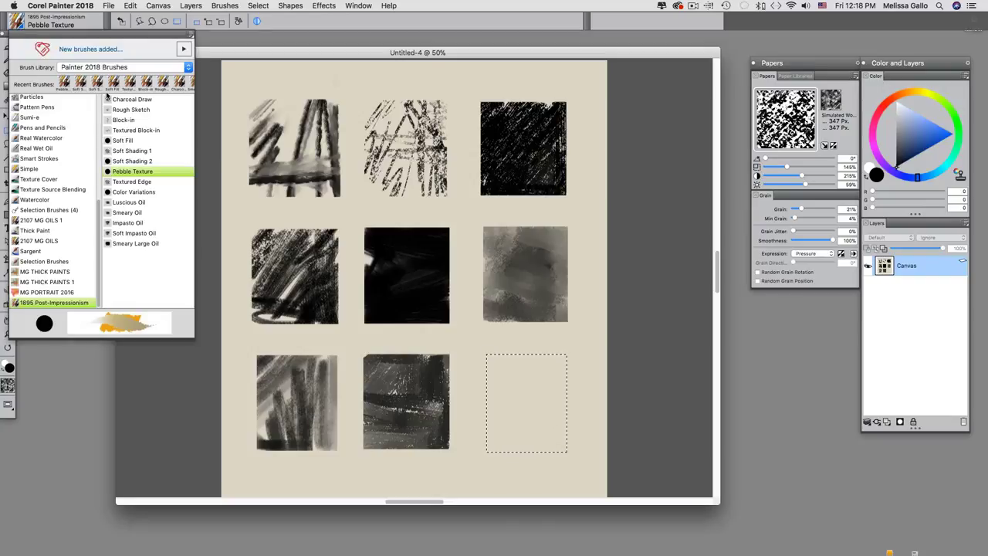
{"action": "left_click", "coordinate": [147, 182]}
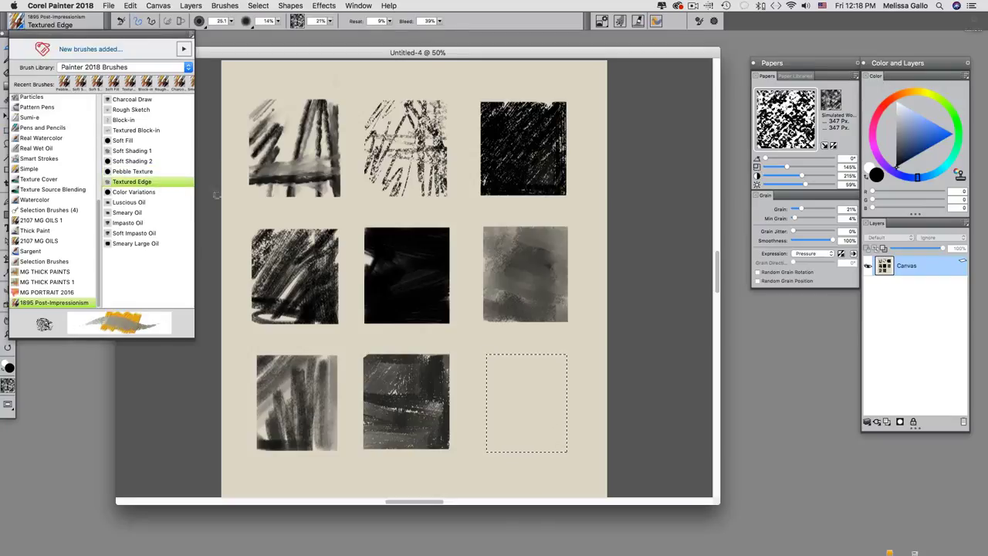
Fill the selection below the Soft Shading 1 swatch with scribbled black Textured Edge strokes
{"action": "left_click", "coordinate": [463, 275]}
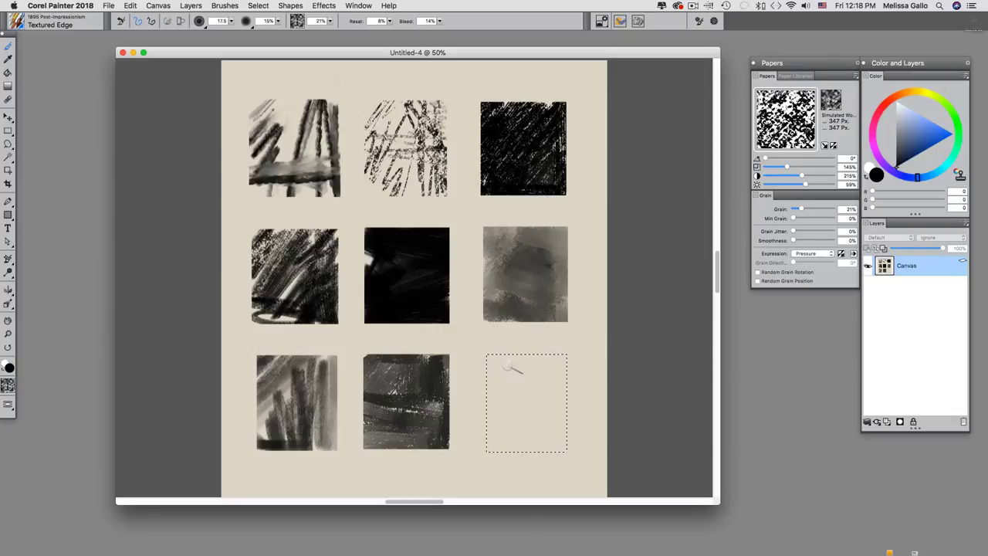
{"action": "left_click_drag", "start_coordinate": [488, 376], "coordinate": [509, 357]}
{"action": "mouse_move", "coordinate": [488, 393]}
{"action": "left_mouse_down"}
{"action": "mouse_move", "coordinate": [515, 414]}
{"action": "mouse_move", "coordinate": [561, 401]}
{"action": "mouse_move", "coordinate": [574, 368]}
{"action": "mouse_move", "coordinate": [522, 352]}
{"action": "mouse_move", "coordinate": [541, 365]}
{"action": "mouse_move", "coordinate": [556, 423]}
{"action": "left_mouse_up"}
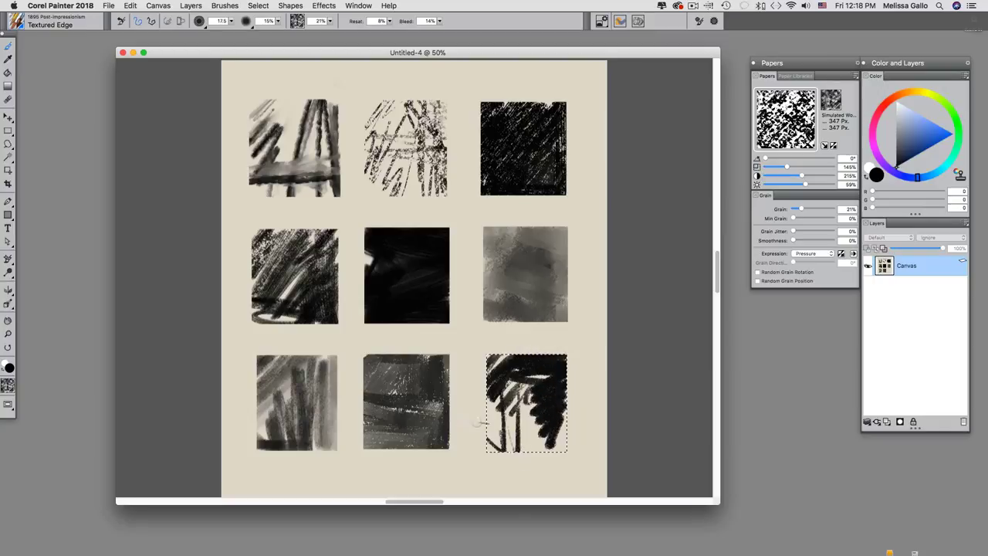
{"action": "left_click_drag", "start_coordinate": [541, 442], "coordinate": [468, 397]}
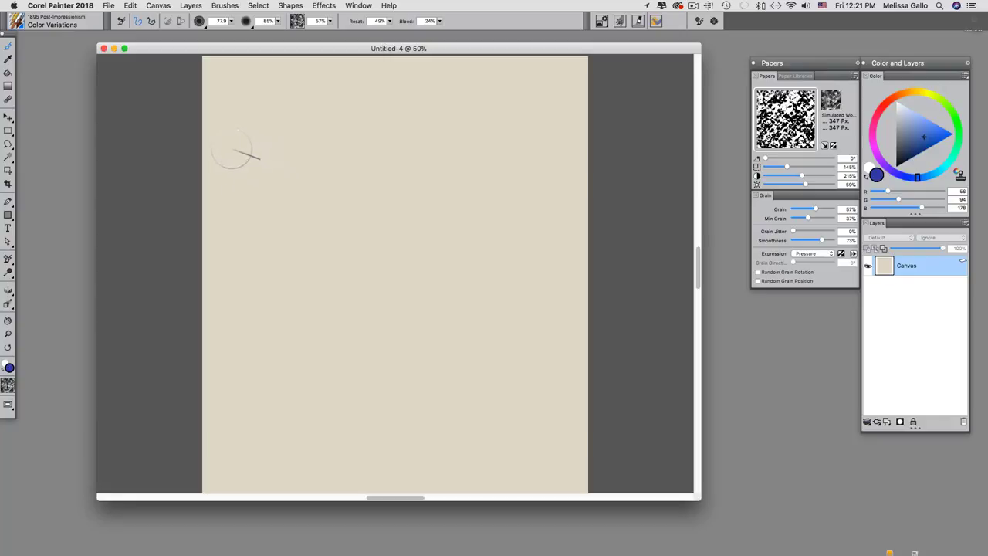
Try out the Color Variations brush with broad overlapping blue strokes across the upper part of the blank canvas
{"action": "mouse_move", "coordinate": [236, 166]}
{"action": "left_mouse_down"}
{"action": "mouse_move", "coordinate": [271, 154]}
{"action": "mouse_move", "coordinate": [236, 184]}
{"action": "mouse_move", "coordinate": [365, 125]}
{"action": "mouse_move", "coordinate": [264, 184]}
{"action": "mouse_move", "coordinate": [383, 157]}
{"action": "mouse_move", "coordinate": [341, 201]}
{"action": "mouse_move", "coordinate": [373, 112]}
{"action": "mouse_move", "coordinate": [363, 202]}
{"action": "mouse_move", "coordinate": [369, 171]}
{"action": "mouse_move", "coordinate": [363, 182]}
{"action": "mouse_move", "coordinate": [343, 137]}
{"action": "mouse_move", "coordinate": [349, 231]}
{"action": "mouse_move", "coordinate": [250, 210]}
{"action": "mouse_move", "coordinate": [375, 267]}
{"action": "mouse_move", "coordinate": [276, 287]}
{"action": "mouse_move", "coordinate": [290, 274]}
{"action": "mouse_move", "coordinate": [282, 207]}
{"action": "mouse_move", "coordinate": [287, 302]}
{"action": "left_mouse_up"}
{"action": "mouse_move", "coordinate": [287, 303]}
{"action": "left_mouse_down"}
{"action": "mouse_move", "coordinate": [267, 149]}
{"action": "mouse_move", "coordinate": [269, 169]}
{"action": "mouse_move", "coordinate": [233, 159]}
{"action": "mouse_move", "coordinate": [282, 202]}
{"action": "mouse_move", "coordinate": [355, 243]}
{"action": "mouse_move", "coordinate": [322, 259]}
{"action": "mouse_move", "coordinate": [361, 127]}
{"action": "mouse_move", "coordinate": [288, 164]}
{"action": "mouse_move", "coordinate": [312, 156]}
{"action": "mouse_move", "coordinate": [301, 135]}
{"action": "mouse_move", "coordinate": [265, 153]}
{"action": "mouse_move", "coordinate": [262, 125]}
{"action": "mouse_move", "coordinate": [240, 188]}
{"action": "mouse_move", "coordinate": [246, 136]}
{"action": "mouse_move", "coordinate": [384, 108]}
{"action": "mouse_move", "coordinate": [388, 124]}
{"action": "mouse_move", "coordinate": [301, 116]}
{"action": "mouse_move", "coordinate": [378, 114]}
{"action": "mouse_move", "coordinate": [409, 83]}
{"action": "mouse_move", "coordinate": [372, 165]}
{"action": "mouse_move", "coordinate": [397, 159]}
{"action": "mouse_move", "coordinate": [374, 123]}
{"action": "mouse_move", "coordinate": [368, 222]}
{"action": "mouse_move", "coordinate": [297, 170]}
{"action": "mouse_move", "coordinate": [270, 227]}
{"action": "mouse_move", "coordinate": [282, 223]}
{"action": "mouse_move", "coordinate": [246, 177]}
{"action": "mouse_move", "coordinate": [241, 214]}
{"action": "mouse_move", "coordinate": [228, 212]}
{"action": "mouse_move", "coordinate": [245, 266]}
{"action": "mouse_move", "coordinate": [313, 268]}
{"action": "mouse_move", "coordinate": [236, 245]}
{"action": "mouse_move", "coordinate": [336, 257]}
{"action": "left_mouse_up"}
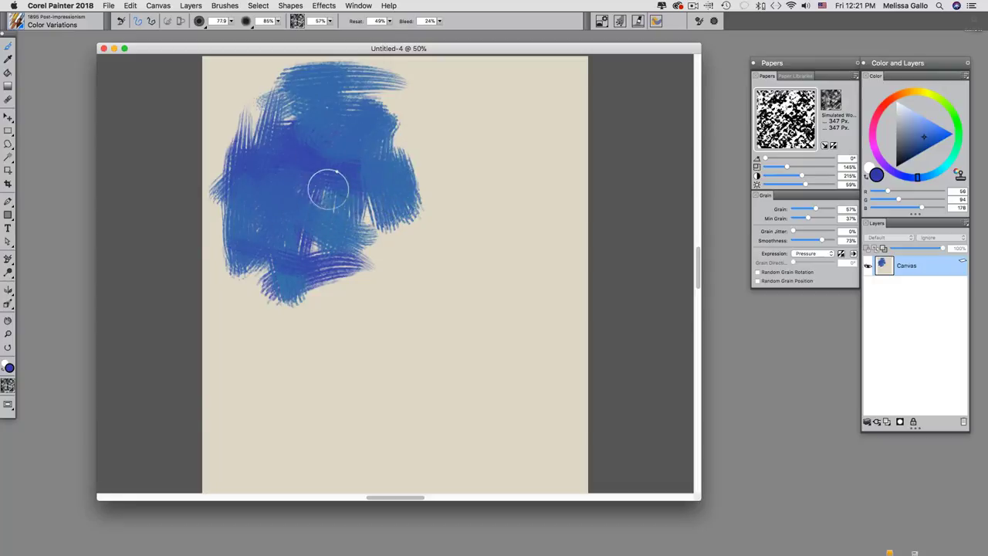
{"action": "mouse_move", "coordinate": [348, 194]}
{"action": "left_mouse_down"}
{"action": "mouse_move", "coordinate": [344, 278]}
{"action": "mouse_move", "coordinate": [302, 241]}
{"action": "mouse_move", "coordinate": [265, 273]}
{"action": "mouse_move", "coordinate": [309, 283]}
{"action": "mouse_move", "coordinate": [426, 170]}
{"action": "mouse_move", "coordinate": [409, 139]}
{"action": "mouse_move", "coordinate": [404, 159]}
{"action": "mouse_move", "coordinate": [345, 157]}
{"action": "mouse_move", "coordinate": [331, 175]}
{"action": "mouse_move", "coordinate": [394, 211]}
{"action": "mouse_move", "coordinate": [322, 148]}
{"action": "mouse_move", "coordinate": [371, 110]}
{"action": "mouse_move", "coordinate": [409, 160]}
{"action": "left_mouse_up"}
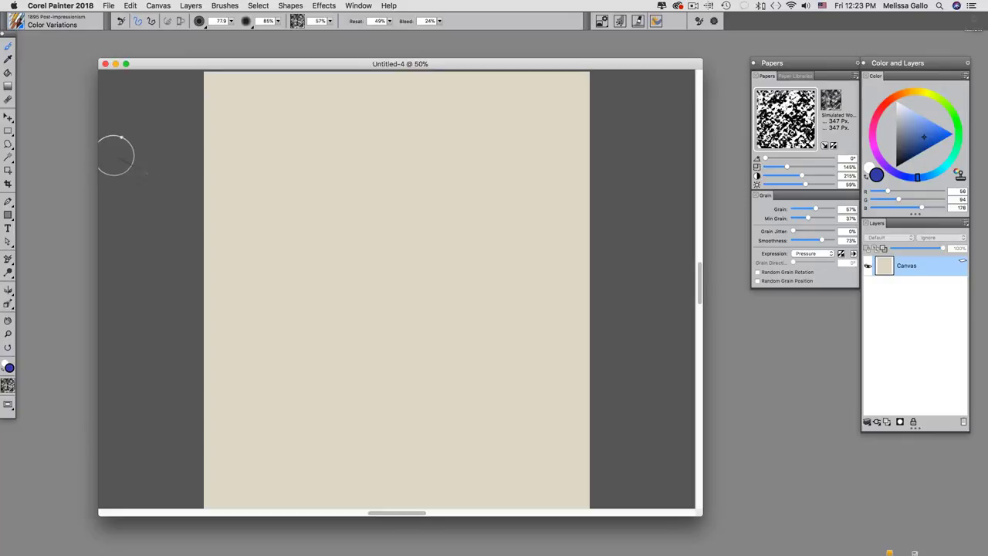
Fill a rectangular selection near the blank canvas's upper-left corner with blue Color Variations strokes, and clear the selection
{"action": "left_click", "coordinate": [8, 130]}
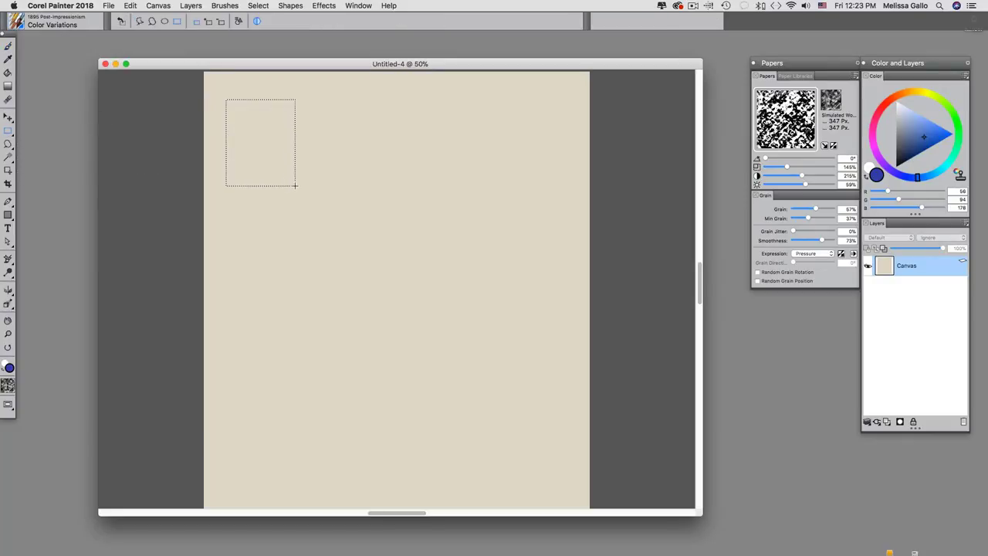
{"action": "left_click_drag", "start_coordinate": [295, 185], "coordinate": [307, 201]}
{"action": "key", "text": "b"}
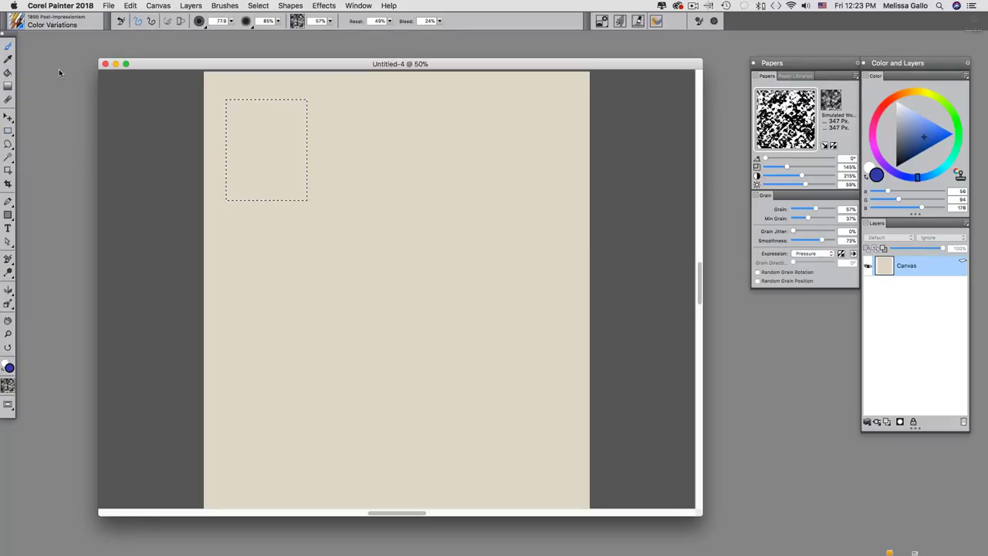
{"action": "mouse_move", "coordinate": [255, 108]}
{"action": "left_mouse_down"}
{"action": "mouse_move", "coordinate": [225, 122]}
{"action": "mouse_move", "coordinate": [226, 142]}
{"action": "mouse_move", "coordinate": [254, 139]}
{"action": "mouse_move", "coordinate": [266, 181]}
{"action": "mouse_move", "coordinate": [259, 127]}
{"action": "mouse_move", "coordinate": [270, 203]}
{"action": "mouse_move", "coordinate": [255, 185]}
{"action": "mouse_move", "coordinate": [249, 197]}
{"action": "mouse_move", "coordinate": [305, 168]}
{"action": "mouse_move", "coordinate": [263, 172]}
{"action": "mouse_move", "coordinate": [310, 174]}
{"action": "mouse_move", "coordinate": [203, 198]}
{"action": "mouse_move", "coordinate": [278, 151]}
{"action": "mouse_move", "coordinate": [284, 176]}
{"action": "mouse_move", "coordinate": [290, 108]}
{"action": "mouse_move", "coordinate": [251, 176]}
{"action": "mouse_move", "coordinate": [243, 170]}
{"action": "mouse_move", "coordinate": [297, 158]}
{"action": "mouse_move", "coordinate": [310, 174]}
{"action": "mouse_move", "coordinate": [290, 190]}
{"action": "mouse_move", "coordinate": [367, 183]}
{"action": "left_mouse_up"}
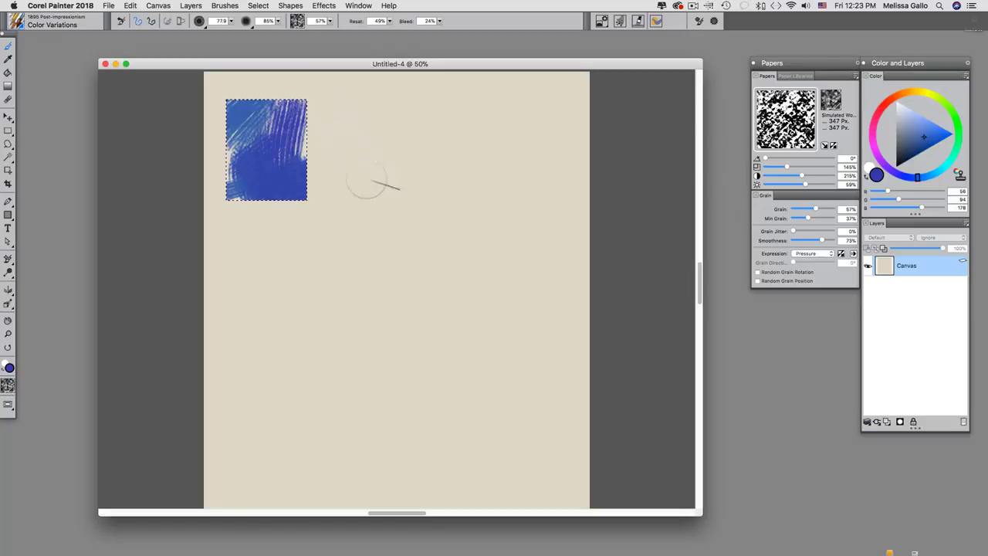
{"action": "key", "text": "super+d"}
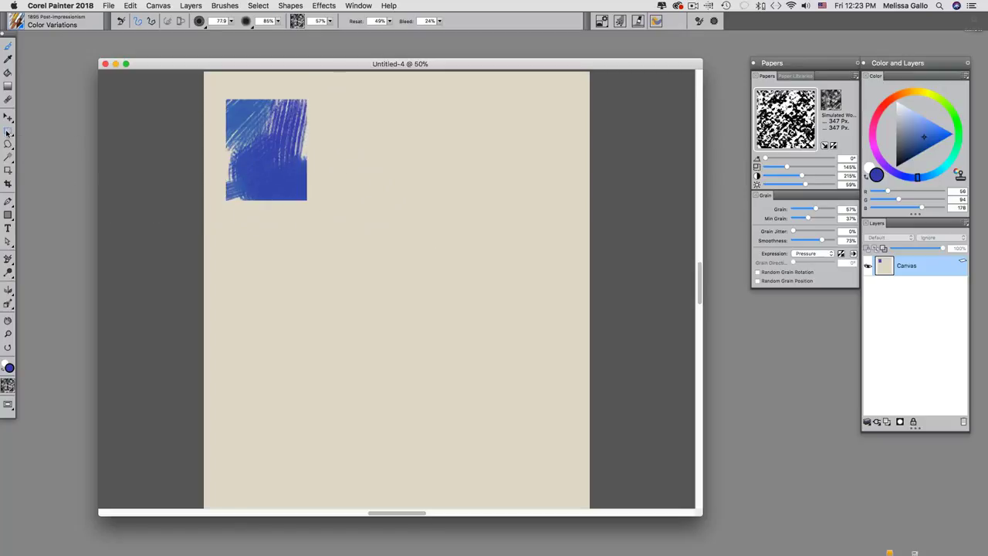
Fill a rectangular selection to the right of the Color Variations swatch with blue Luscious Oil strokes, and clear the selection
{"action": "left_click", "coordinate": [8, 131]}
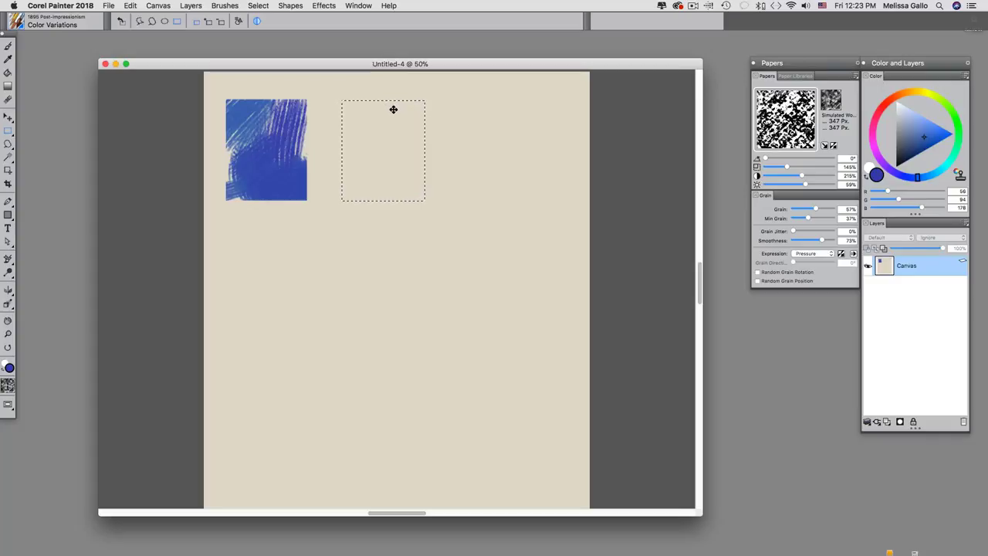
{"action": "key", "text": "b"}
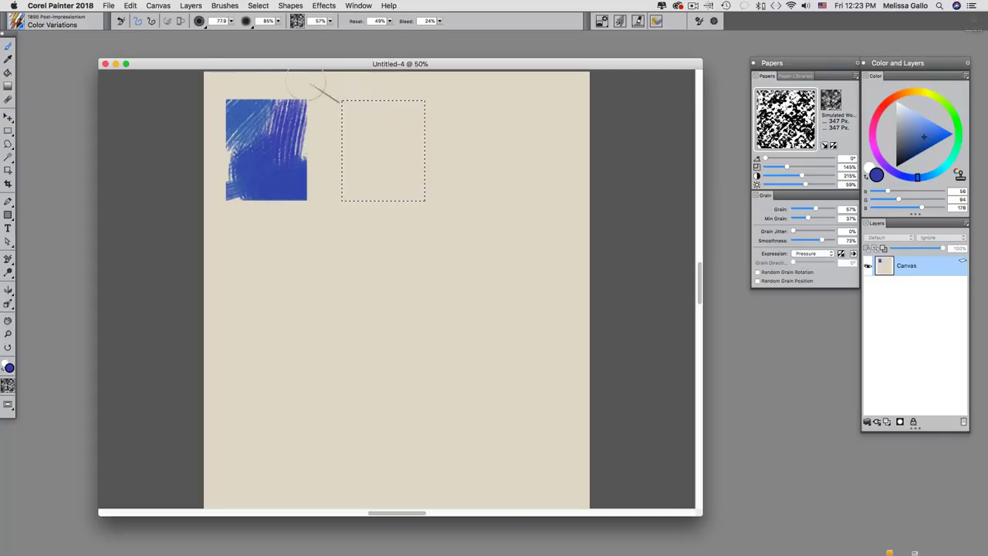
{"action": "left_click", "coordinate": [19, 27]}
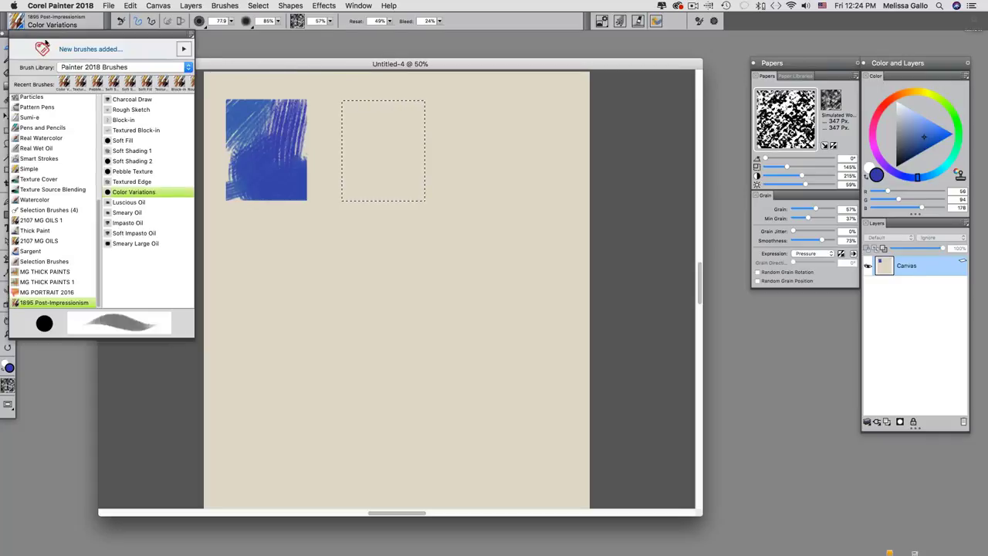
{"action": "left_click", "coordinate": [141, 202]}
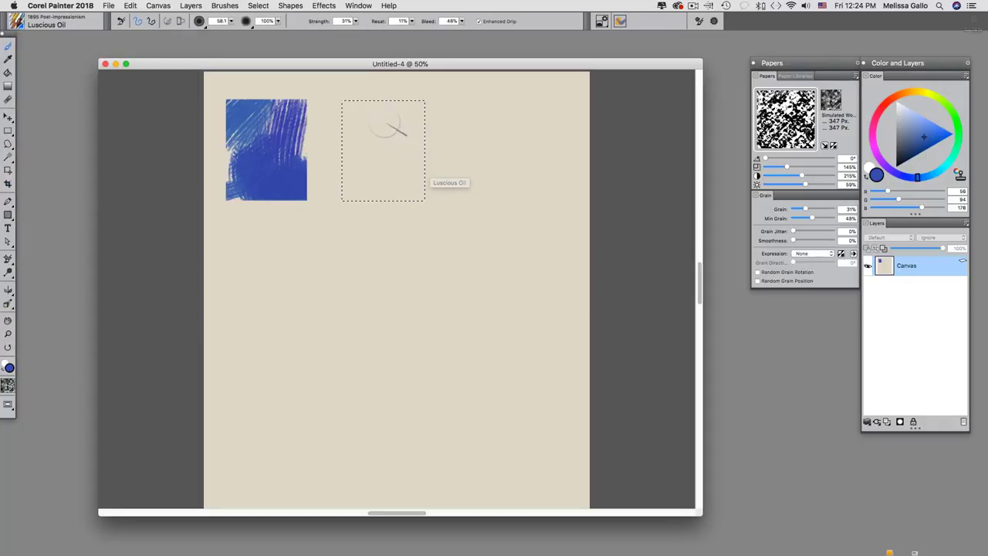
{"action": "mouse_move", "coordinate": [390, 114]}
{"action": "left_mouse_down"}
{"action": "mouse_move", "coordinate": [341, 162]}
{"action": "mouse_move", "coordinate": [360, 145]}
{"action": "mouse_move", "coordinate": [335, 127]}
{"action": "mouse_move", "coordinate": [389, 119]}
{"action": "mouse_move", "coordinate": [423, 91]}
{"action": "mouse_move", "coordinate": [422, 193]}
{"action": "mouse_move", "coordinate": [410, 109]}
{"action": "mouse_move", "coordinate": [406, 168]}
{"action": "mouse_move", "coordinate": [390, 200]}
{"action": "mouse_move", "coordinate": [341, 181]}
{"action": "mouse_move", "coordinate": [356, 171]}
{"action": "mouse_move", "coordinate": [348, 173]}
{"action": "mouse_move", "coordinate": [361, 142]}
{"action": "mouse_move", "coordinate": [357, 171]}
{"action": "mouse_move", "coordinate": [378, 134]}
{"action": "mouse_move", "coordinate": [372, 186]}
{"action": "mouse_move", "coordinate": [408, 144]}
{"action": "mouse_move", "coordinate": [417, 184]}
{"action": "left_mouse_up"}
{"action": "key", "text": "super+d"}
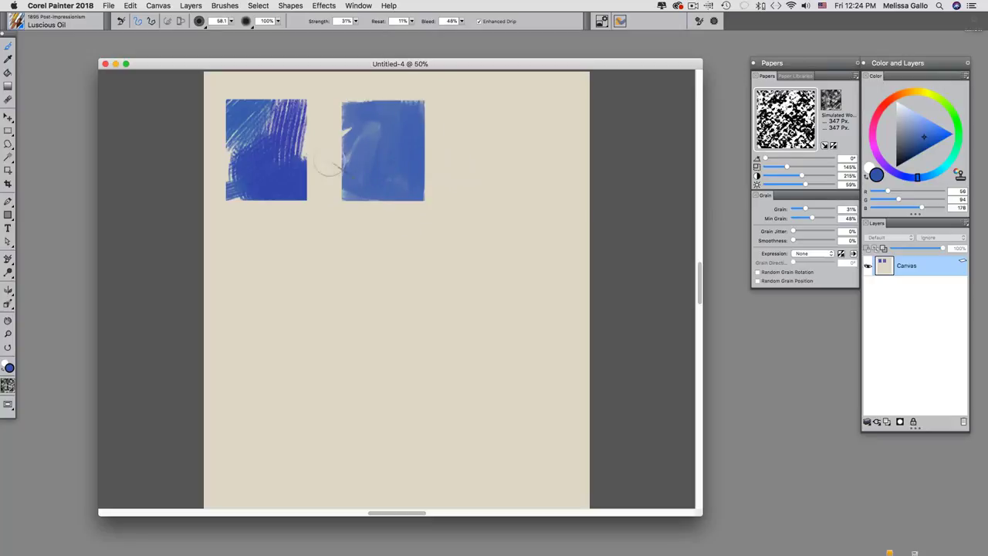
Fill a rectangular selection to the right of the Luscious Oil swatch with blue Smeary Oil strokes, and clear the selection
{"action": "left_click", "coordinate": [9, 131]}
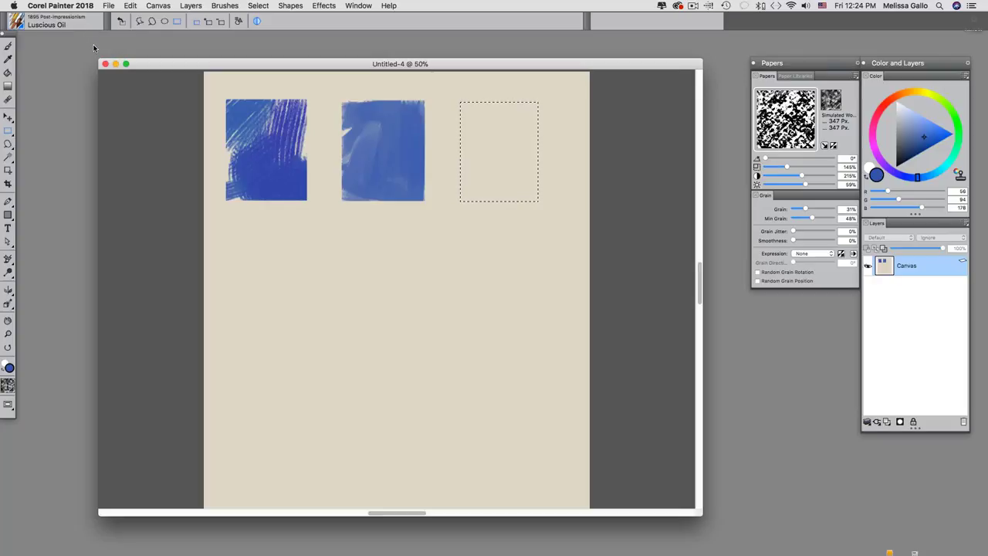
{"action": "key", "text": "b"}
{"action": "left_click", "coordinate": [21, 27]}
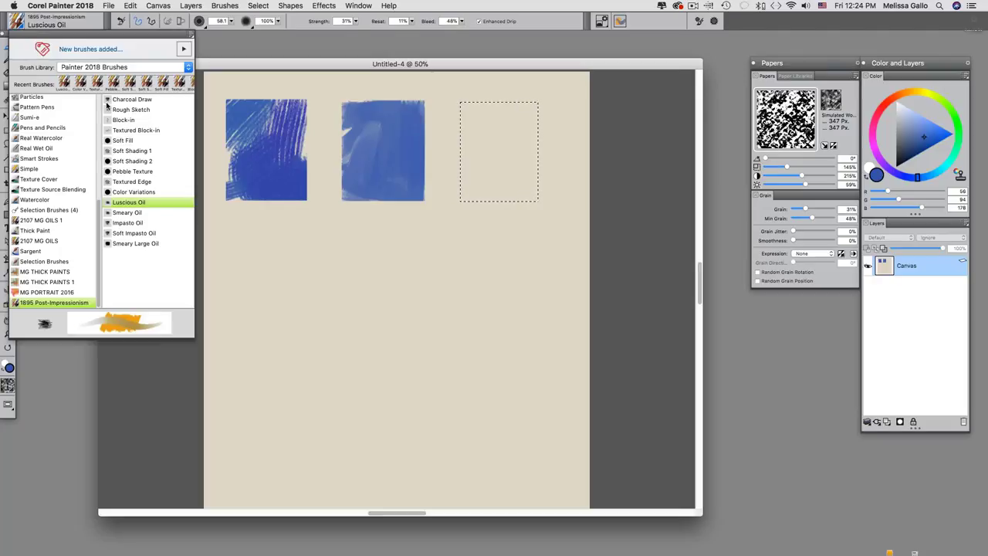
{"action": "left_click", "coordinate": [127, 213]}
{"action": "mouse_move", "coordinate": [473, 124]}
{"action": "left_mouse_down"}
{"action": "mouse_move", "coordinate": [525, 111]}
{"action": "mouse_move", "coordinate": [463, 143]}
{"action": "mouse_move", "coordinate": [485, 171]}
{"action": "mouse_move", "coordinate": [497, 174]}
{"action": "mouse_move", "coordinate": [549, 130]}
{"action": "mouse_move", "coordinate": [497, 121]}
{"action": "mouse_move", "coordinate": [539, 151]}
{"action": "mouse_move", "coordinate": [518, 136]}
{"action": "mouse_move", "coordinate": [518, 145]}
{"action": "mouse_move", "coordinate": [528, 118]}
{"action": "mouse_move", "coordinate": [524, 197]}
{"action": "mouse_move", "coordinate": [462, 197]}
{"action": "mouse_move", "coordinate": [485, 130]}
{"action": "left_mouse_up"}
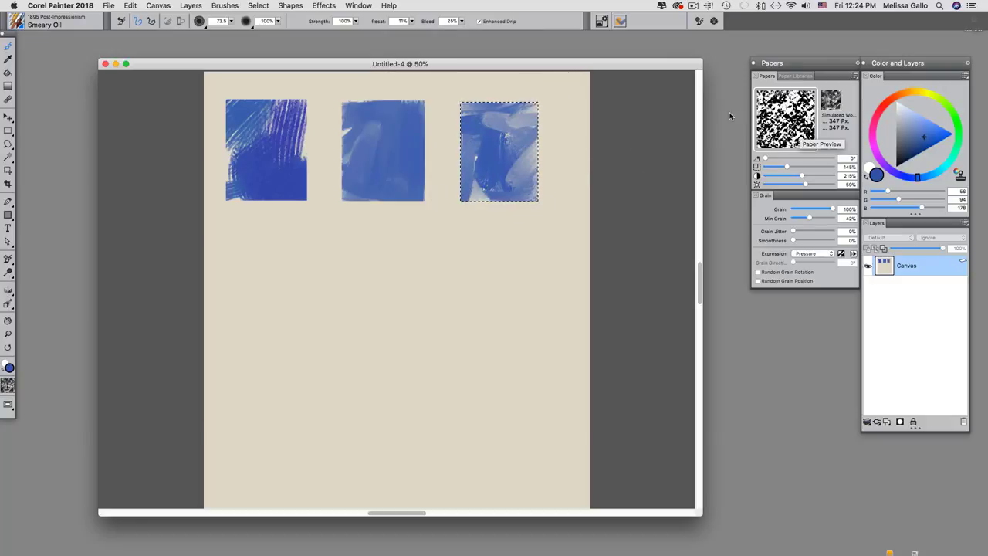
{"action": "key", "text": "super+d"}
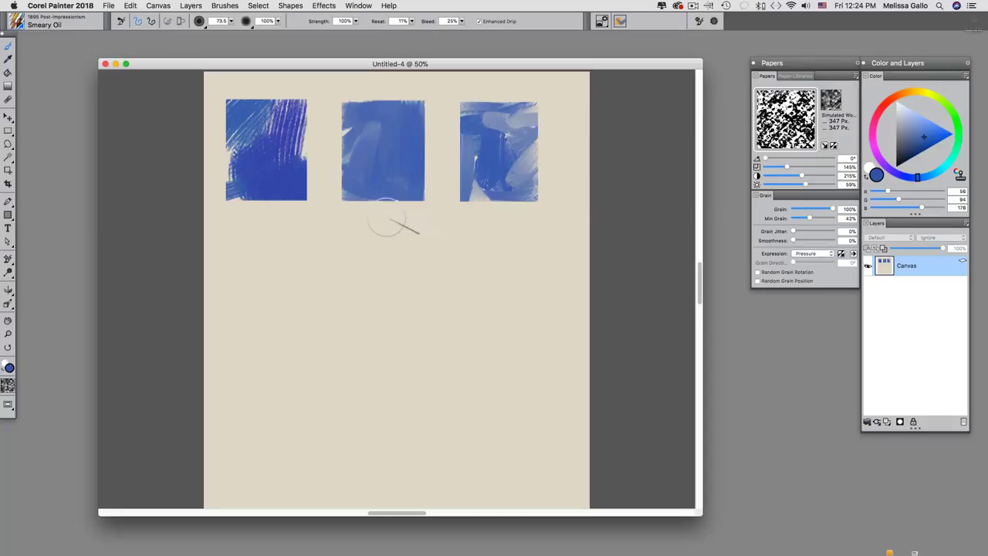
Make a rectangular selection below the Color Variations swatch and choose the Impasto Oil brush
{"action": "left_click", "coordinate": [9, 131]}
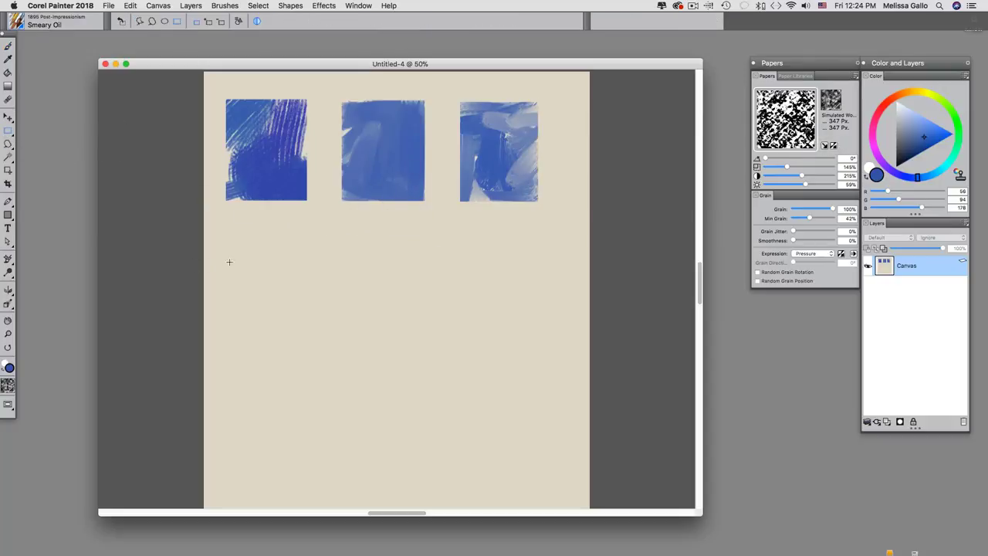
{"action": "left_click_drag", "start_coordinate": [250, 296], "coordinate": [301, 350]}
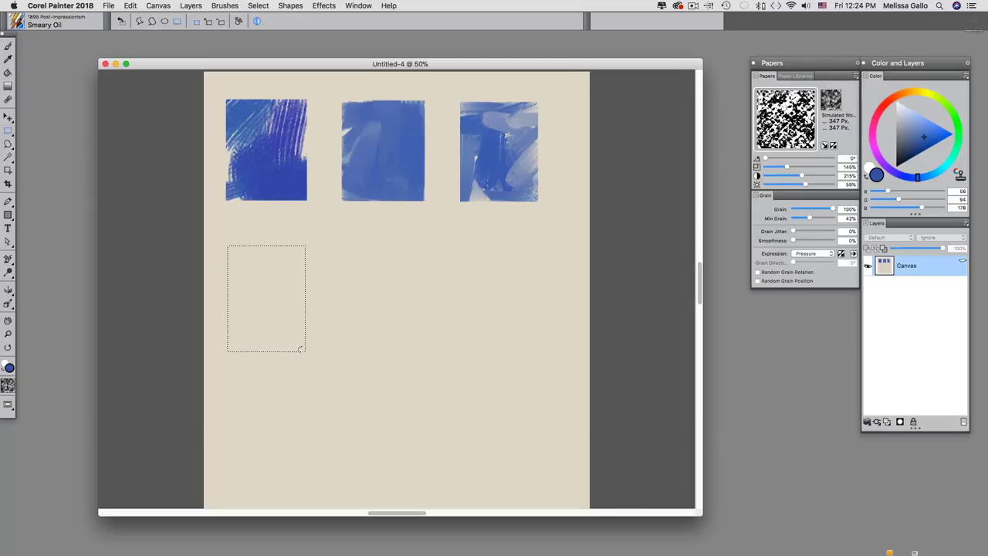
{"action": "left_click", "coordinate": [32, 23]}
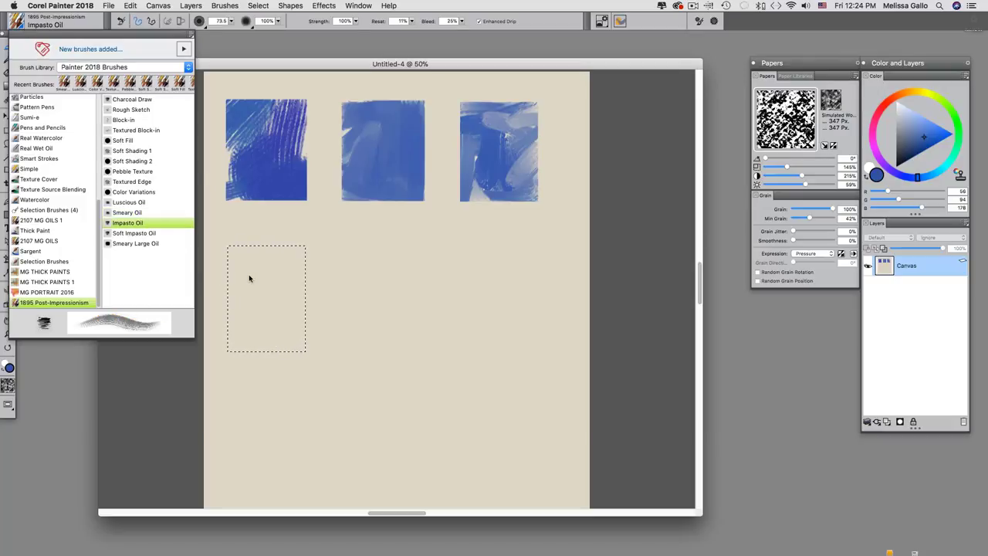
Fill the selection below the Color Variations swatch with blue Impasto Oil strokes, enlarging the brush to 52.3, and clear the selection
{"action": "mouse_move", "coordinate": [266, 255]}
{"action": "left_mouse_down"}
{"action": "mouse_move", "coordinate": [218, 282]}
{"action": "mouse_move", "coordinate": [280, 256]}
{"action": "mouse_move", "coordinate": [302, 287]}
{"action": "mouse_move", "coordinate": [296, 343]}
{"action": "left_mouse_up"}
{"action": "left_click_drag", "start_coordinate": [236, 333], "coordinate": [305, 340]}
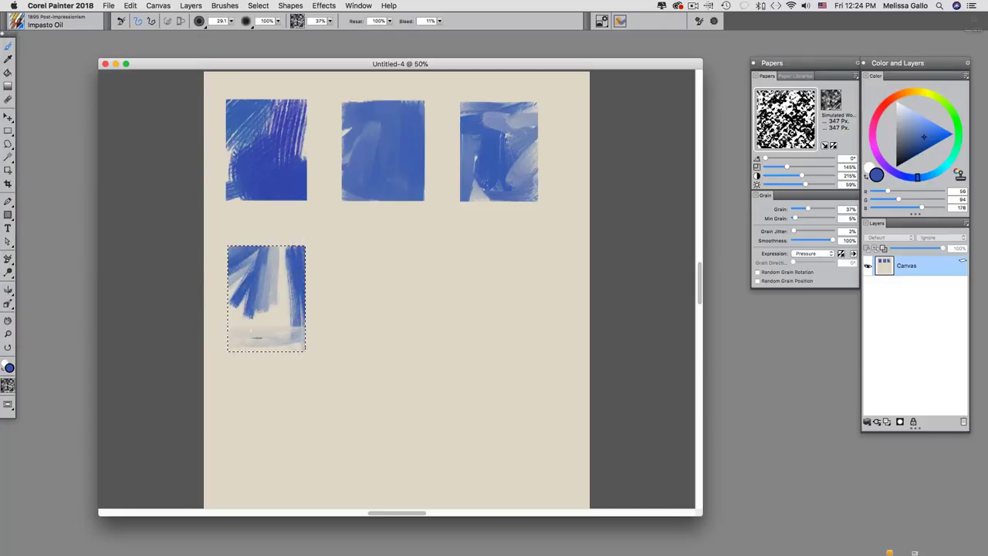
{"action": "left_click_drag", "start_coordinate": [245, 320], "coordinate": [305, 339]}
{"action": "mouse_move", "coordinate": [232, 340]}
{"action": "left_mouse_down"}
{"action": "mouse_move", "coordinate": [264, 301]}
{"action": "mouse_move", "coordinate": [270, 337]}
{"action": "mouse_move", "coordinate": [272, 282]}
{"action": "mouse_move", "coordinate": [288, 369]}
{"action": "mouse_move", "coordinate": [285, 271]}
{"action": "mouse_move", "coordinate": [295, 333]}
{"action": "mouse_move", "coordinate": [295, 256]}
{"action": "mouse_move", "coordinate": [243, 256]}
{"action": "left_mouse_up"}
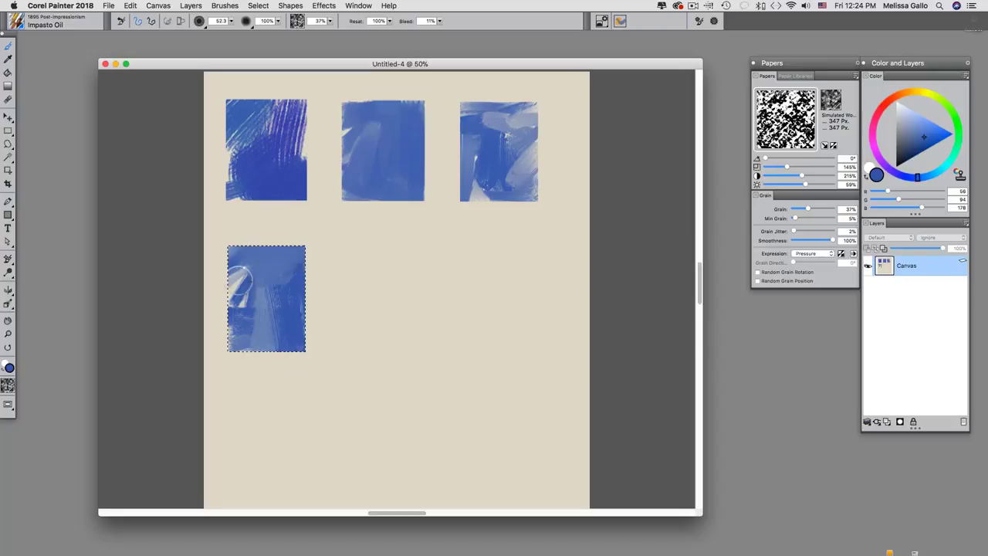
{"action": "key", "text": "super+d"}
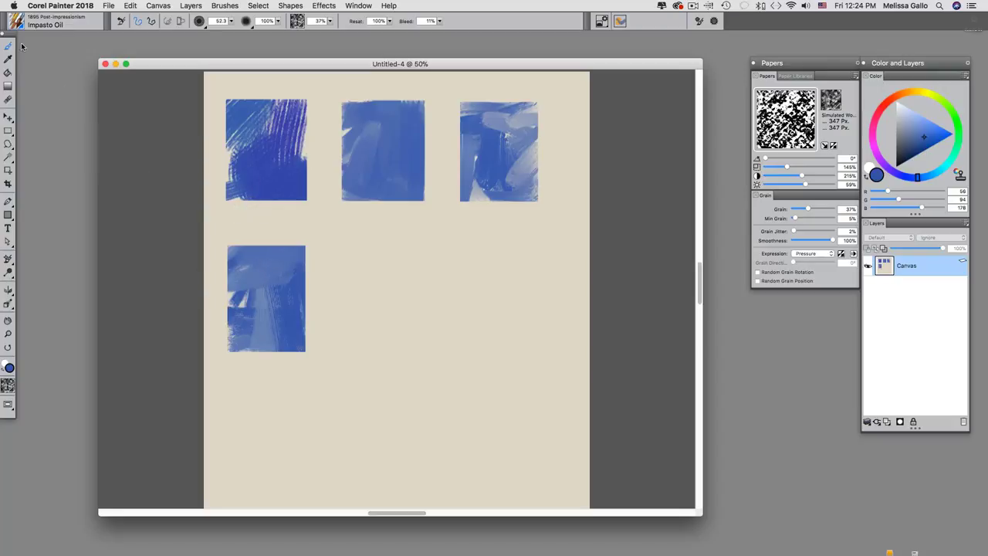
Make a rectangular selection below the Luscious Oil swatch and choose the Soft Impasto Oil brush
{"action": "left_click", "coordinate": [9, 132]}
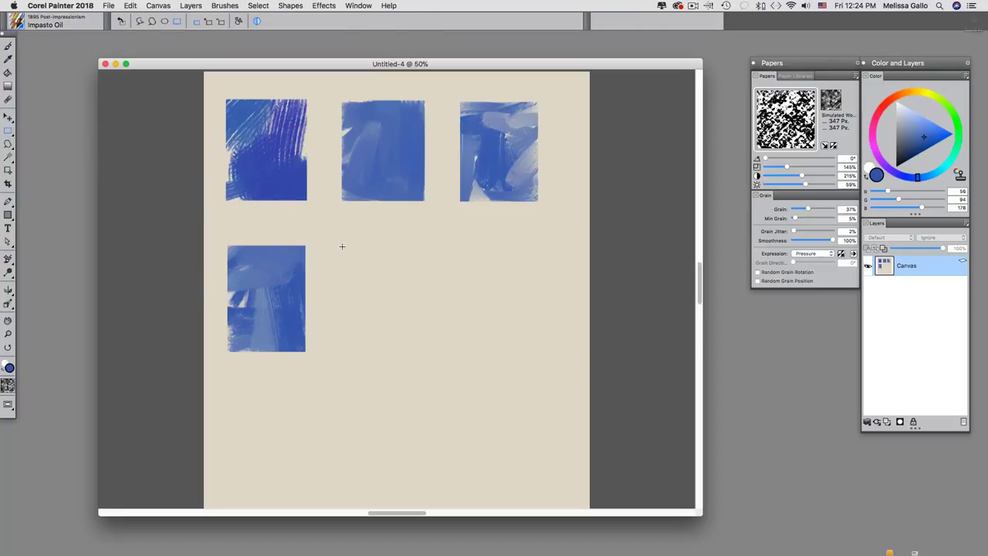
{"action": "left_click_drag", "start_coordinate": [340, 246], "coordinate": [378, 308]}
{"action": "left_click_drag", "start_coordinate": [413, 341], "coordinate": [420, 350]}
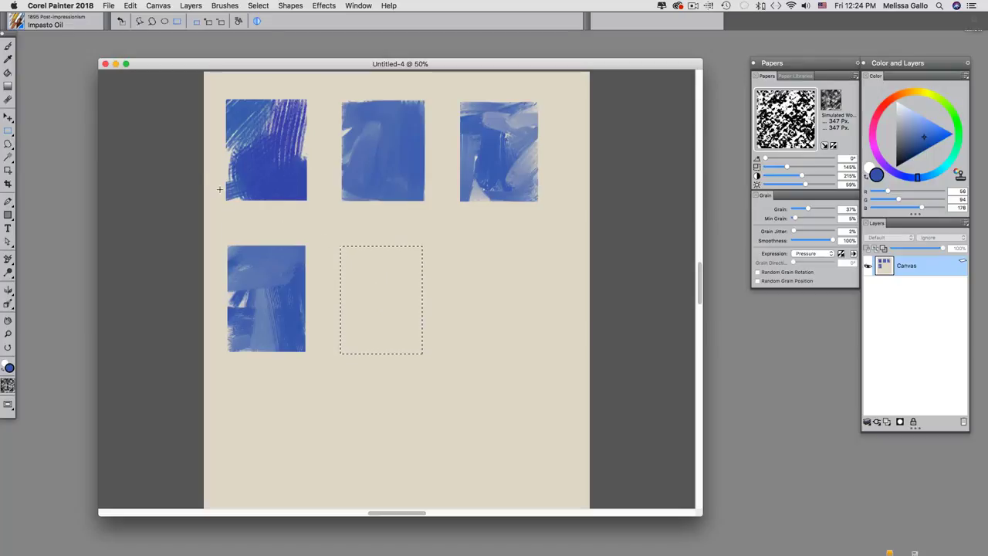
{"action": "left_click", "coordinate": [20, 28]}
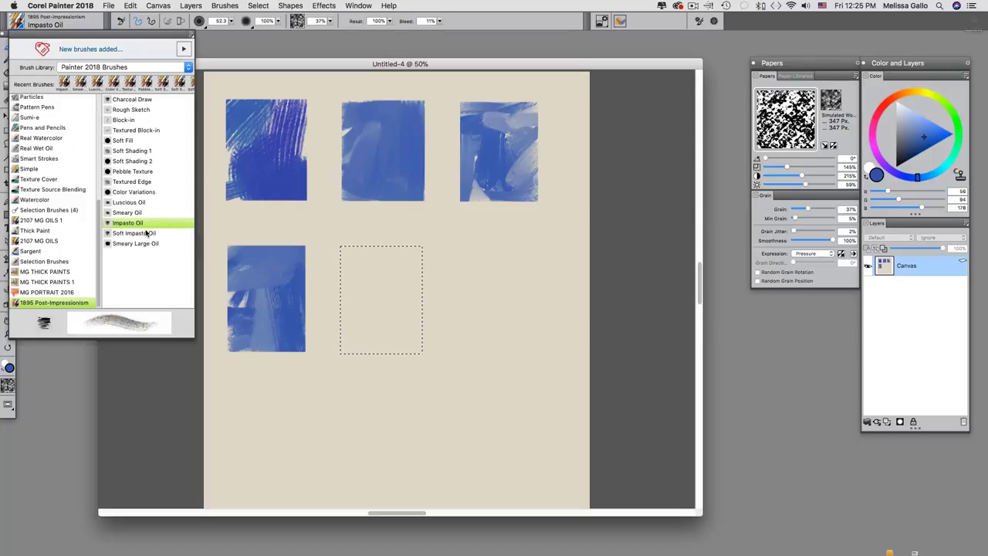
{"action": "left_click", "coordinate": [178, 233]}
Fill the selection below the Luscious Oil swatch with overlapping blue Soft Impasto Oil strokes, and clear the selection
{"action": "left_click", "coordinate": [363, 269]}
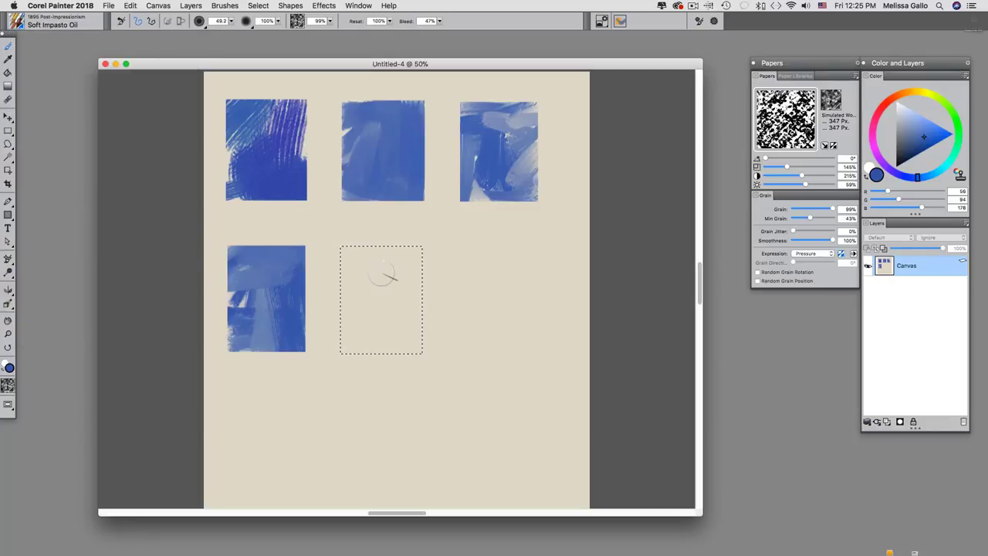
{"action": "mouse_move", "coordinate": [375, 276]}
{"action": "left_mouse_down"}
{"action": "mouse_move", "coordinate": [342, 279]}
{"action": "mouse_move", "coordinate": [397, 260]}
{"action": "mouse_move", "coordinate": [347, 251]}
{"action": "mouse_move", "coordinate": [385, 264]}
{"action": "mouse_move", "coordinate": [368, 326]}
{"action": "mouse_move", "coordinate": [342, 298]}
{"action": "mouse_move", "coordinate": [389, 288]}
{"action": "mouse_move", "coordinate": [376, 281]}
{"action": "mouse_move", "coordinate": [402, 274]}
{"action": "mouse_move", "coordinate": [409, 257]}
{"action": "mouse_move", "coordinate": [385, 309]}
{"action": "mouse_move", "coordinate": [407, 295]}
{"action": "mouse_move", "coordinate": [411, 340]}
{"action": "mouse_move", "coordinate": [365, 342]}
{"action": "mouse_move", "coordinate": [387, 347]}
{"action": "mouse_move", "coordinate": [351, 333]}
{"action": "mouse_move", "coordinate": [351, 353]}
{"action": "mouse_move", "coordinate": [378, 338]}
{"action": "left_mouse_up"}
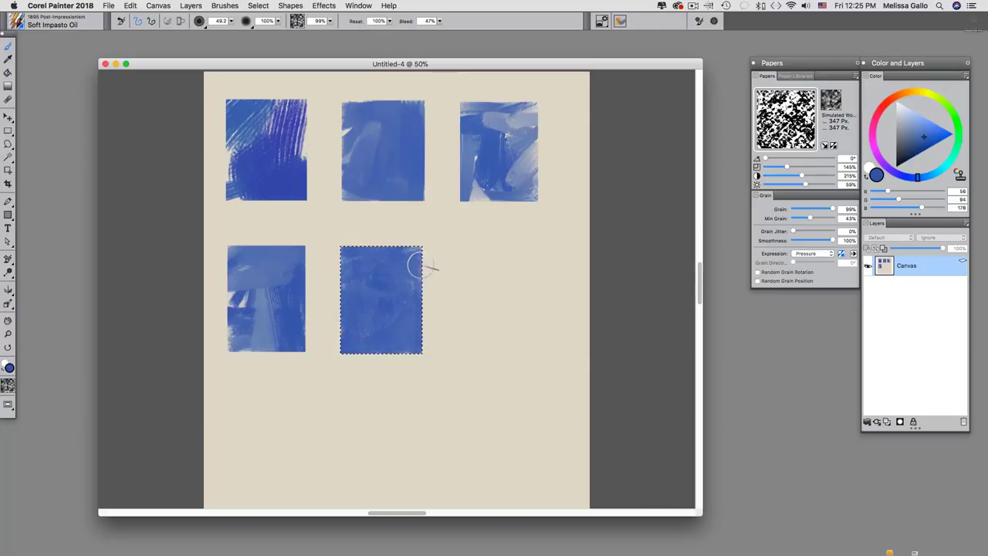
{"action": "key", "text": "super+d"}
Make a rectangular selection below the Smeary Oil swatch and choose the Smeary Large Oil brush
{"action": "left_click", "coordinate": [7, 130]}
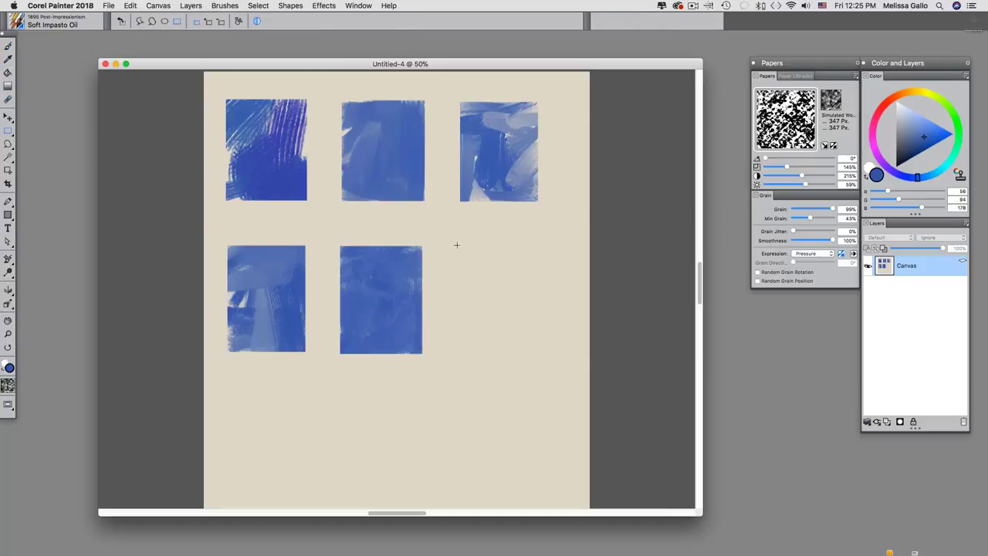
{"action": "left_click_drag", "start_coordinate": [500, 325], "coordinate": [541, 353]}
{"action": "left_click", "coordinate": [17, 21]}
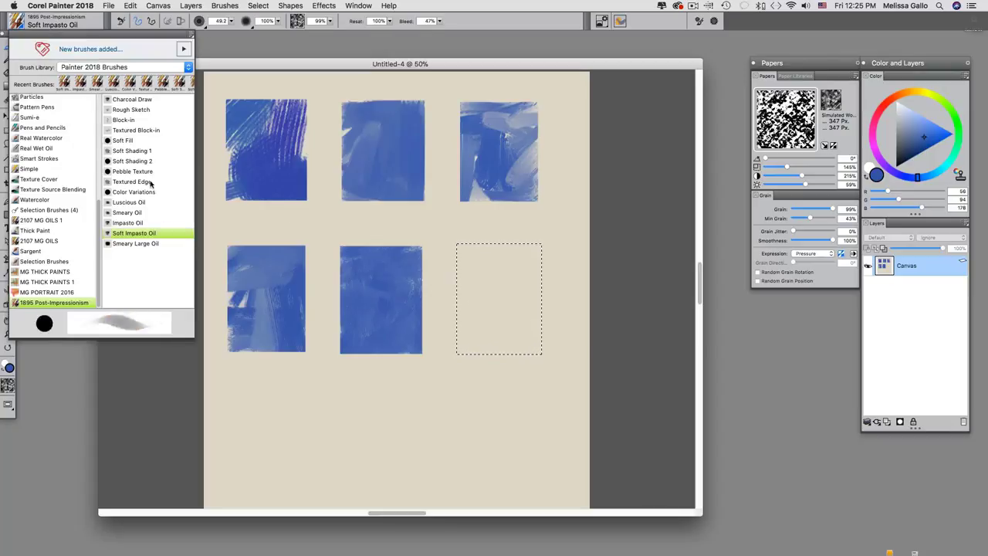
{"action": "left_click", "coordinate": [135, 244]}
Fill the selection below the Smeary Oil swatch with broad blue Smeary Large Oil strokes, and clear the selection
{"action": "left_click", "coordinate": [475, 270]}
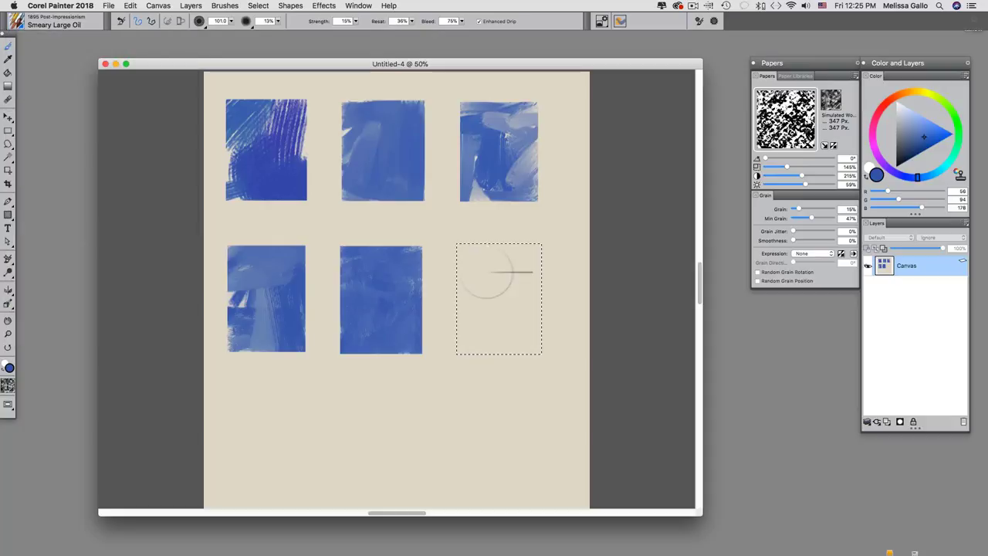
{"action": "mouse_move", "coordinate": [494, 280]}
{"action": "left_mouse_down"}
{"action": "mouse_move", "coordinate": [488, 310]}
{"action": "mouse_move", "coordinate": [509, 288]}
{"action": "mouse_move", "coordinate": [473, 264]}
{"action": "mouse_move", "coordinate": [505, 237]}
{"action": "mouse_move", "coordinate": [507, 248]}
{"action": "mouse_move", "coordinate": [536, 250]}
{"action": "mouse_move", "coordinate": [545, 276]}
{"action": "mouse_move", "coordinate": [468, 250]}
{"action": "mouse_move", "coordinate": [512, 244]}
{"action": "mouse_move", "coordinate": [502, 339]}
{"action": "mouse_move", "coordinate": [518, 350]}
{"action": "mouse_move", "coordinate": [449, 337]}
{"action": "mouse_move", "coordinate": [486, 329]}
{"action": "mouse_move", "coordinate": [463, 312]}
{"action": "left_mouse_up"}
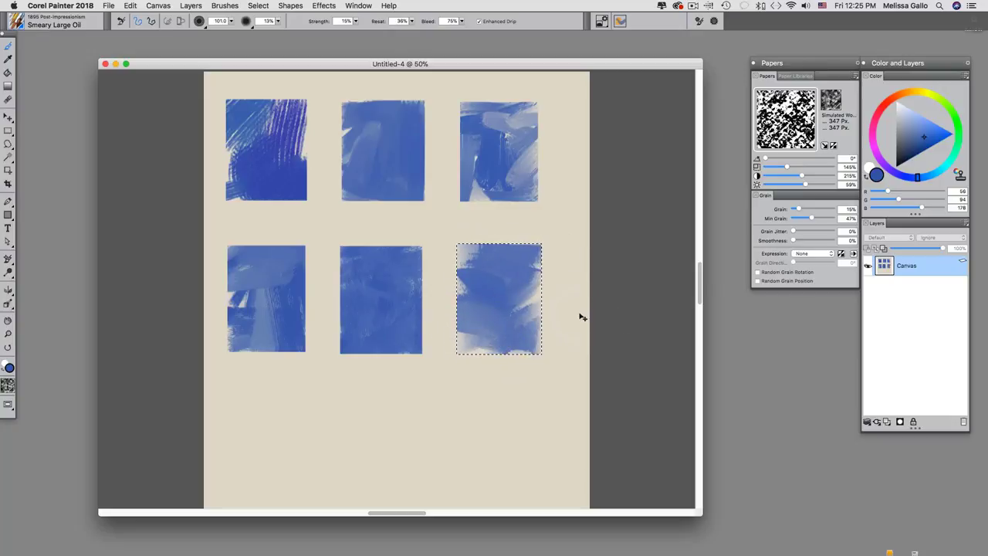
{"action": "key", "text": "super+d"}
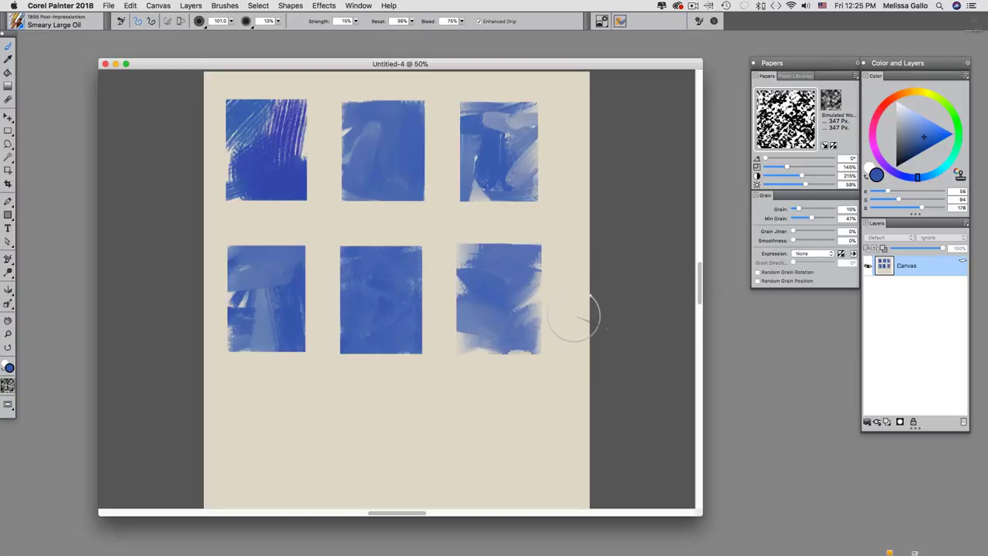